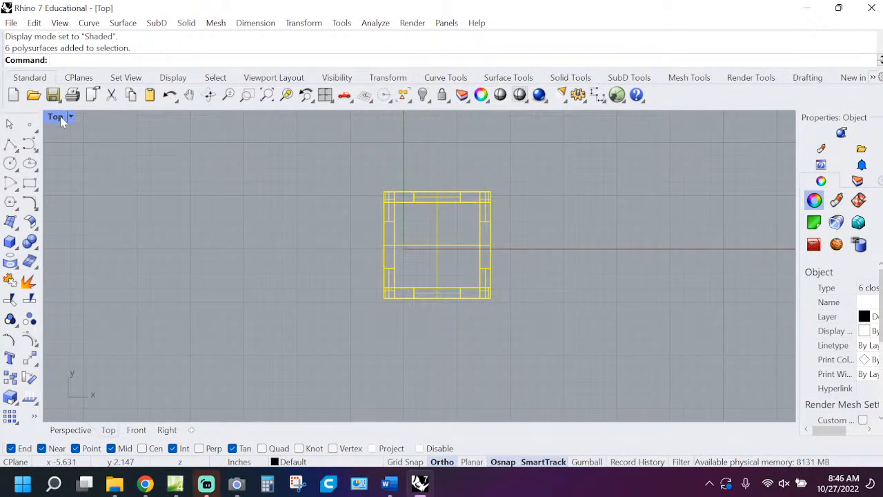
Restore the four-view layout and select the box's back panel in the Right view
{"action": "left_click", "coordinate": [531, 367]}
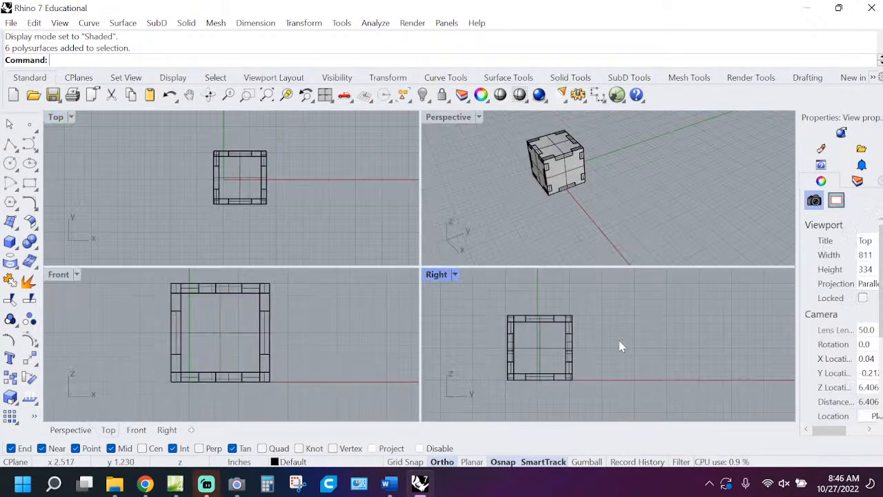
{"action": "left_click", "coordinate": [570, 336]}
{"action": "left_click", "coordinate": [303, 23]}
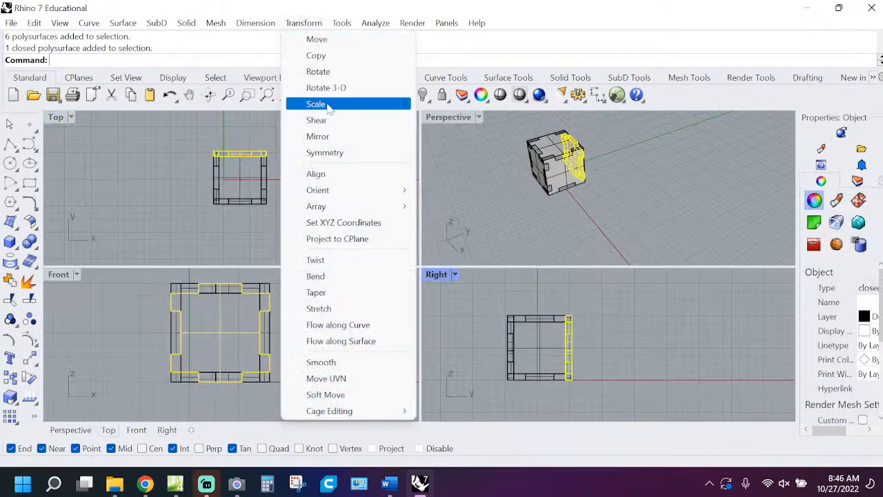
{"action": "right_click_drag", "start_coordinate": [556, 178], "coordinate": [533, 153]}
Try rotating a copy of the back panel by -90 degrees about its lower corner in the Right view, and undo it
{"action": "left_click", "coordinate": [304, 22]}
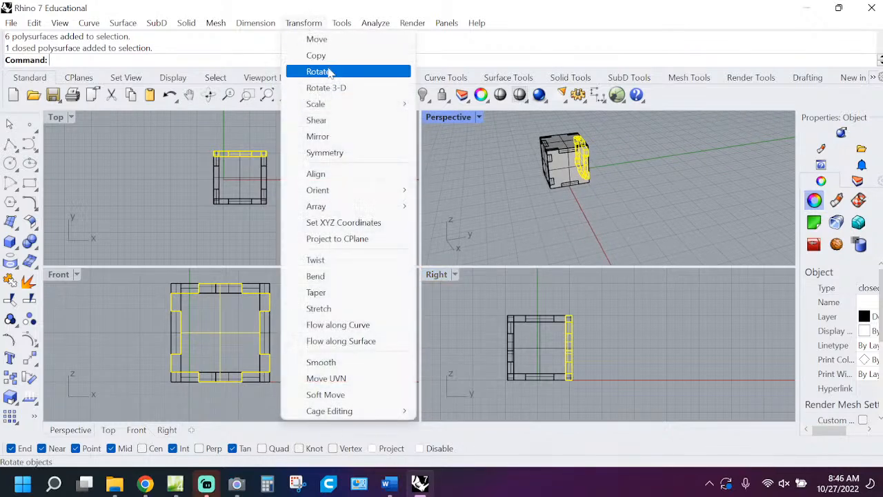
{"action": "left_click", "coordinate": [325, 72]}
{"action": "left_click", "coordinate": [570, 378]}
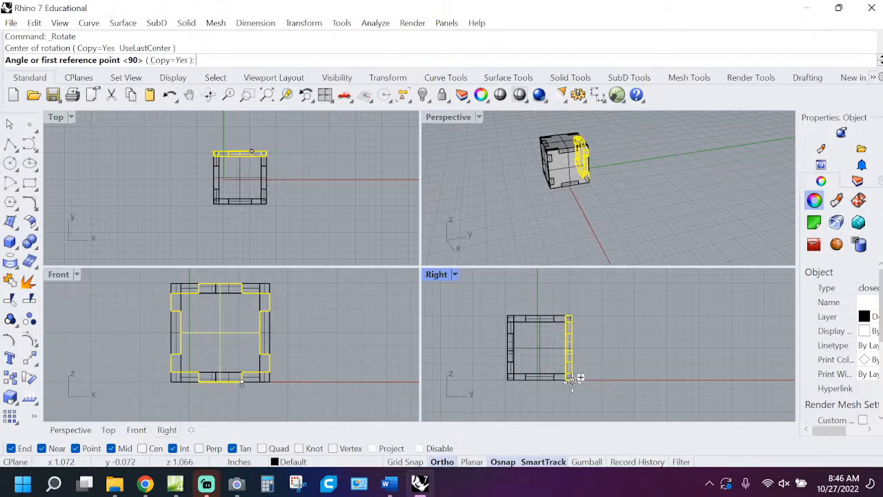
{"action": "type", "text": "-90"}
{"action": "key", "text": "Return"}
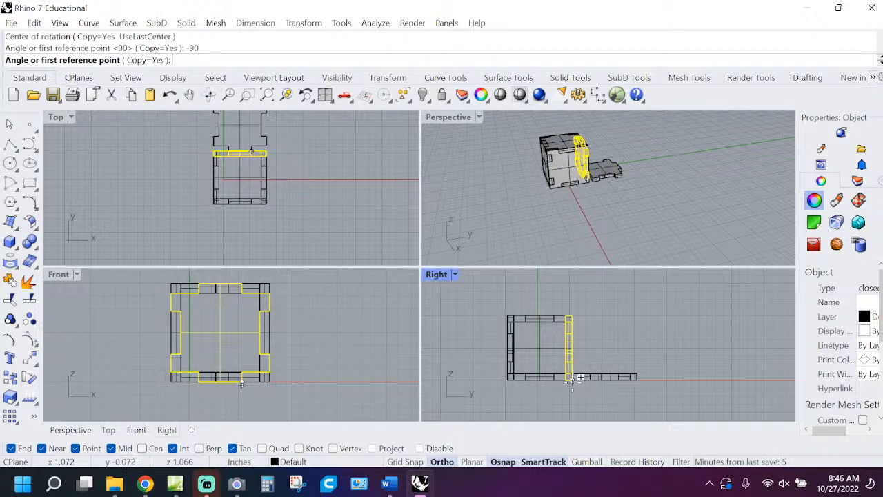
{"action": "key", "text": "Escape"}
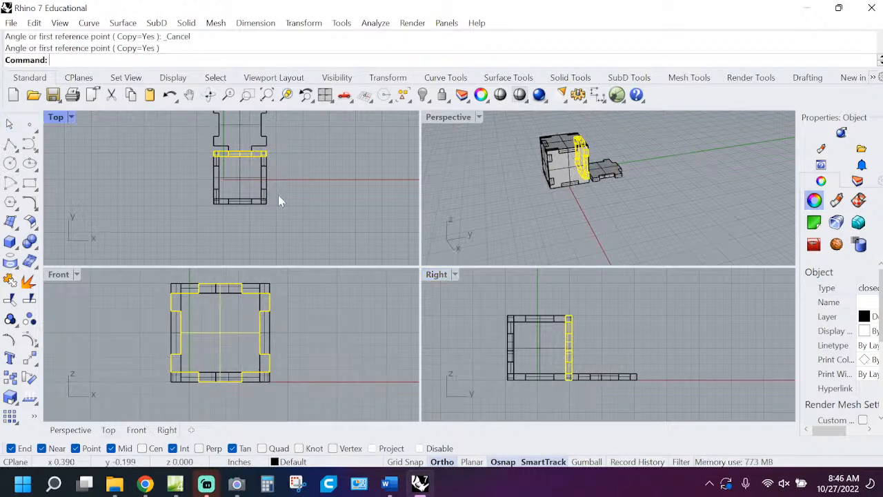
{"action": "key", "text": "ctrl+z"}
Rotate the back panel by -90 degrees about its lower corner in the Right view with Copy set to No
{"action": "key", "text": "Return"}
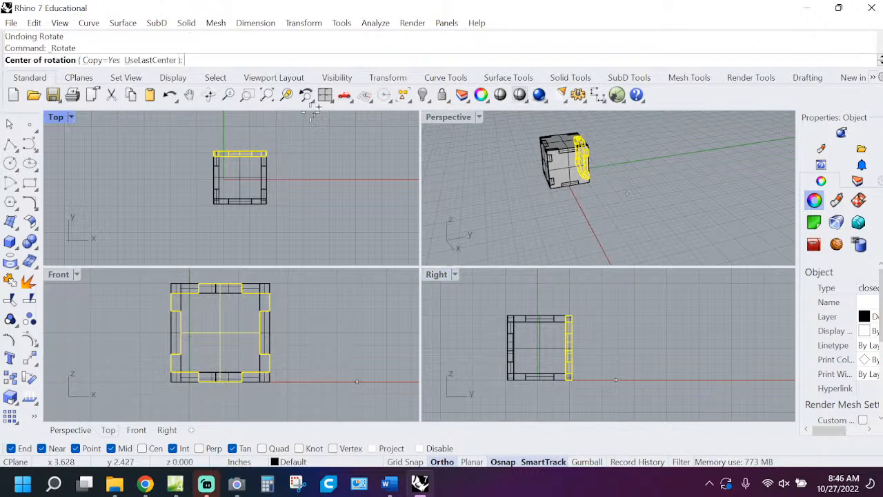
{"action": "left_click", "coordinate": [100, 60]}
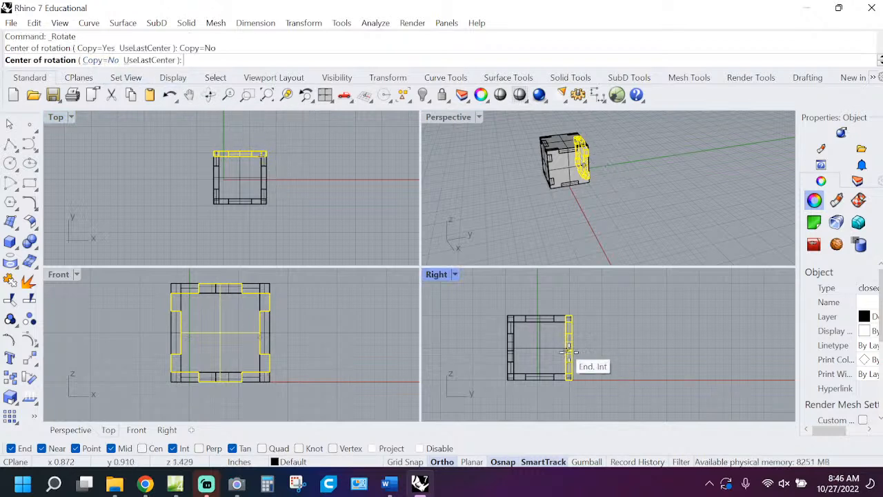
{"action": "left_click", "coordinate": [568, 377]}
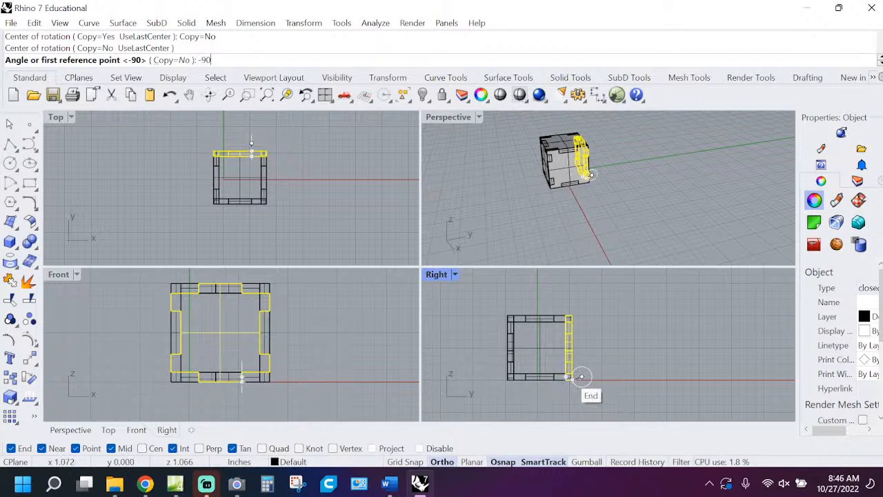
{"action": "type", "text": "-90"}
{"action": "key", "text": "Return"}
Rotate the side panel at the positive X end by -90 degrees about its lower outer corner in the Front view
{"action": "right_click_drag", "start_coordinate": [537, 185], "coordinate": [529, 181]}
{"action": "left_click", "coordinate": [588, 160]}
{"action": "right_click", "coordinate": [268, 359]}
{"action": "left_click", "coordinate": [271, 378]}
{"action": "type", "text": "-90"}
{"action": "key", "text": "Return"}
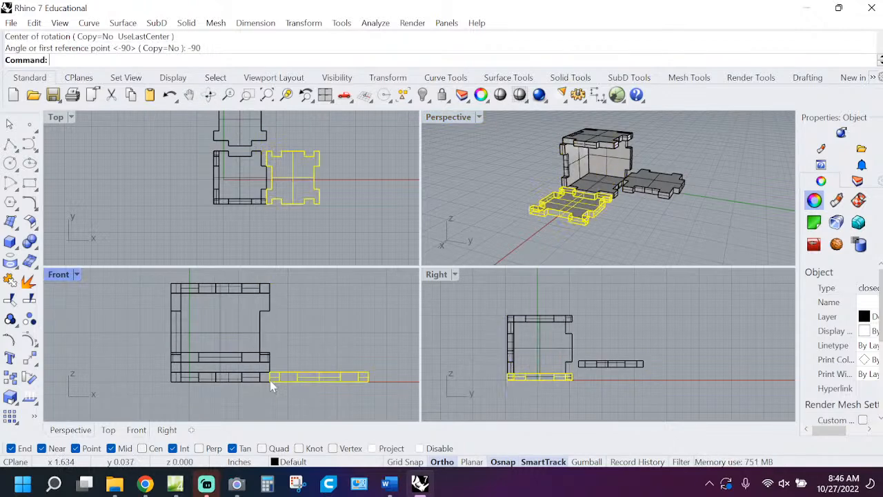
Rotate the opposite side panel, at the negative X end, by 90 degrees about its lower end in the Front view
{"action": "left_click", "coordinate": [174, 319]}
{"action": "right_click", "coordinate": [174, 323]}
{"action": "left_click", "coordinate": [176, 380]}
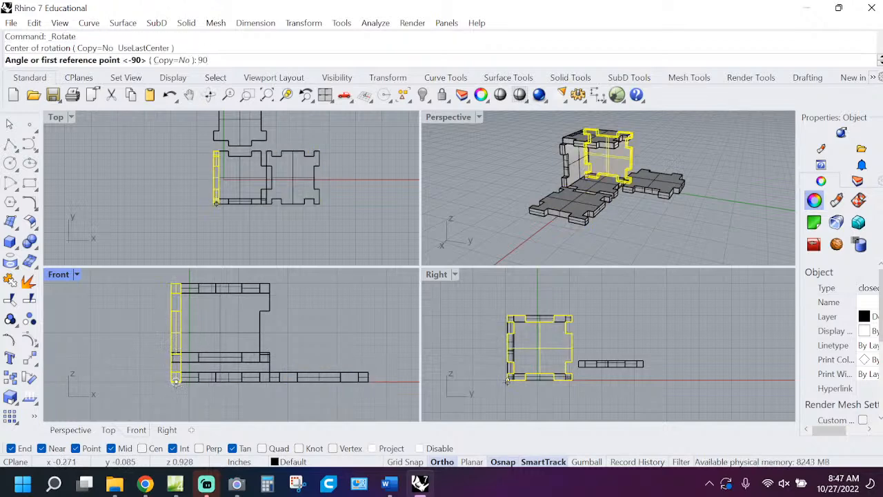
{"action": "type", "text": "90"}
{"action": "key", "text": "Return"}
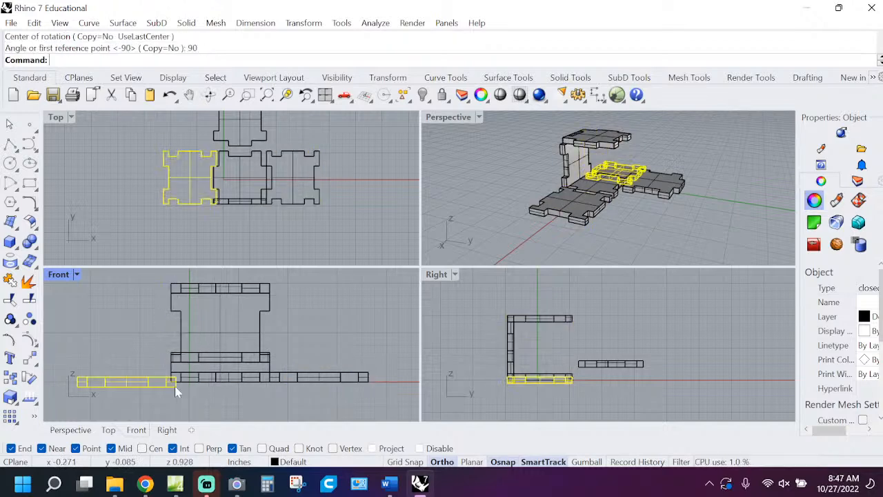
Rotate the box's front panel by 90 degrees about its lower end in the Right view
{"action": "left_click", "coordinate": [517, 355]}
{"action": "right_click", "coordinate": [512, 366]}
{"action": "left_click", "coordinate": [509, 376]}
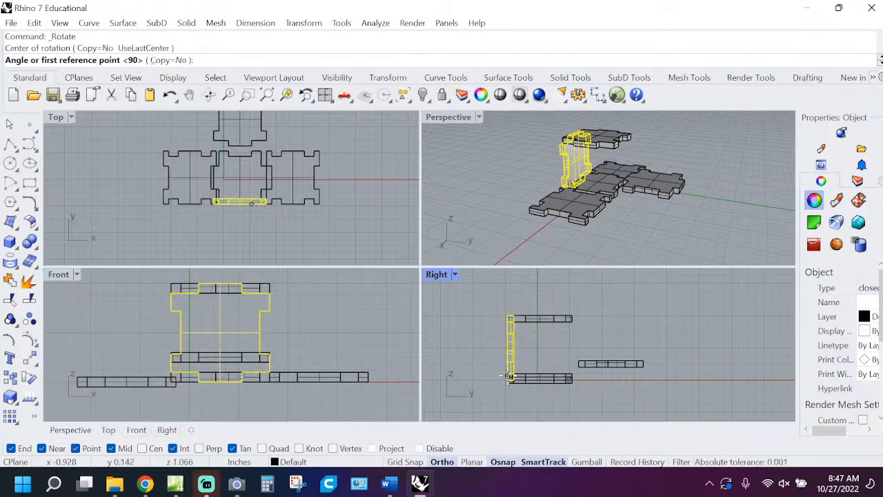
{"action": "type", "text": "90"}
{"action": "key", "text": "Return"}
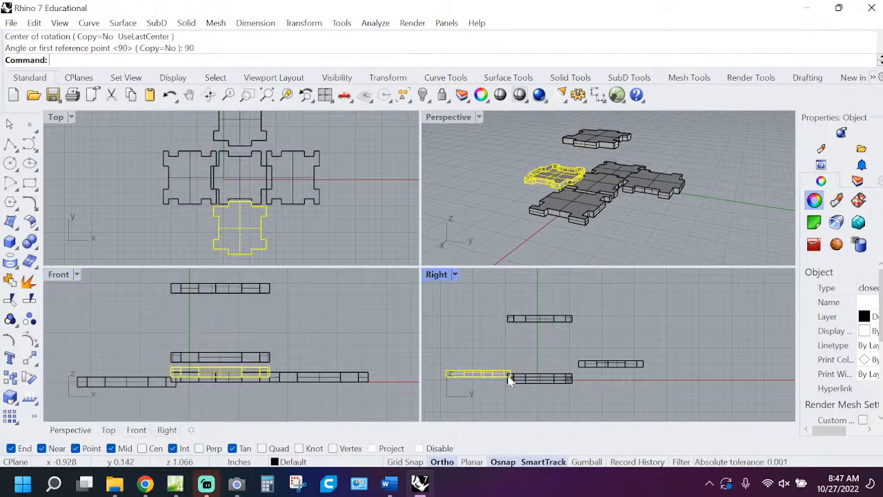
Rotate the top panel by 180 degrees in the Right view about a point above the flattened back panel
{"action": "left_click", "coordinate": [542, 319]}
{"action": "right_click", "coordinate": [573, 341]}
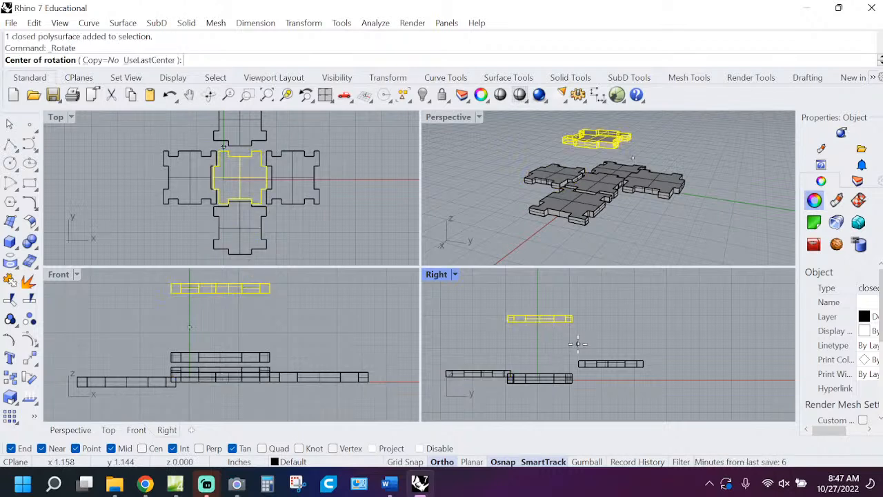
{"action": "left_click", "coordinate": [589, 343]}
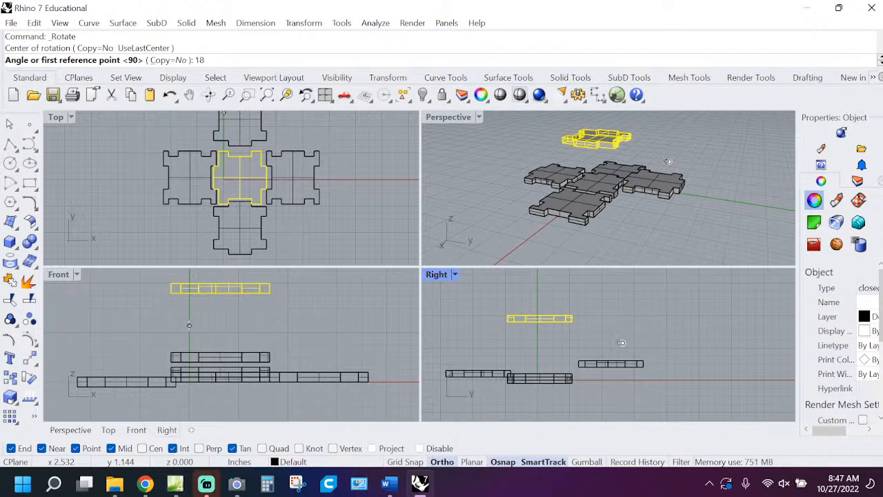
{"action": "key", "text": "Return"}
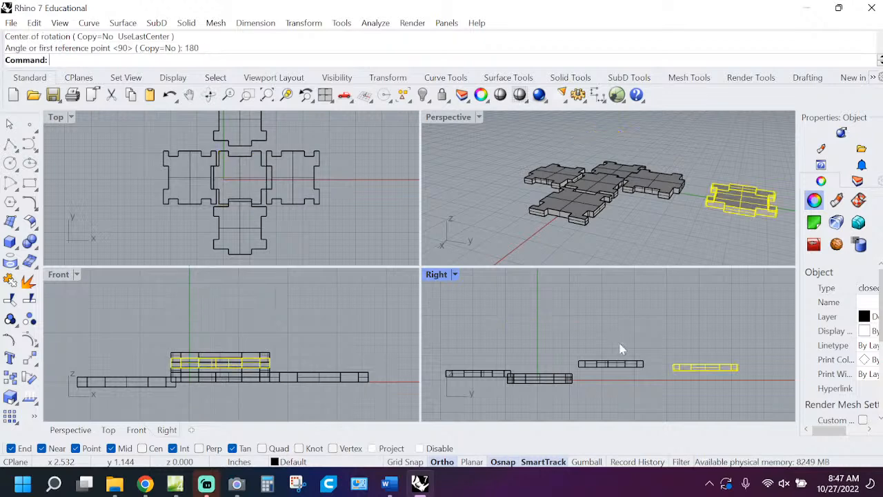
Maximize the Top view with all six flattened panels in sight
{"action": "right_click_drag", "start_coordinate": [615, 239], "coordinate": [678, 141]}
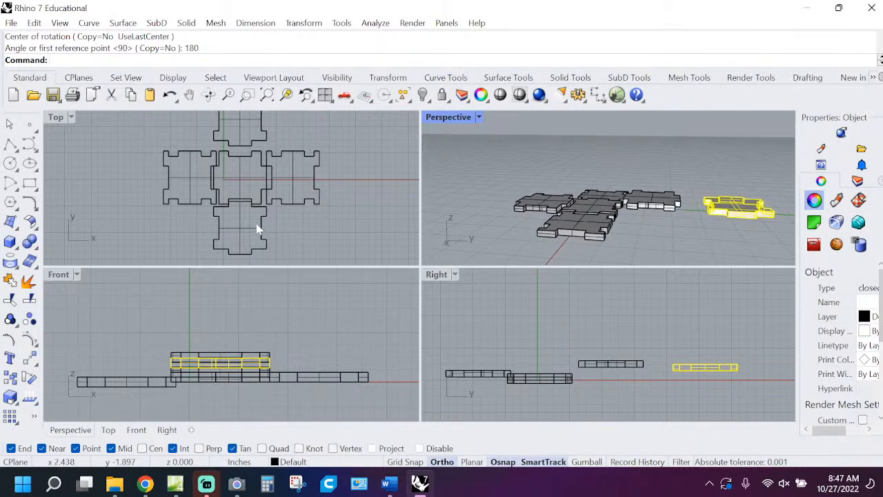
{"action": "scroll", "coordinate": [255, 179], "scroll_direction": "down", "scroll_amount": 4}
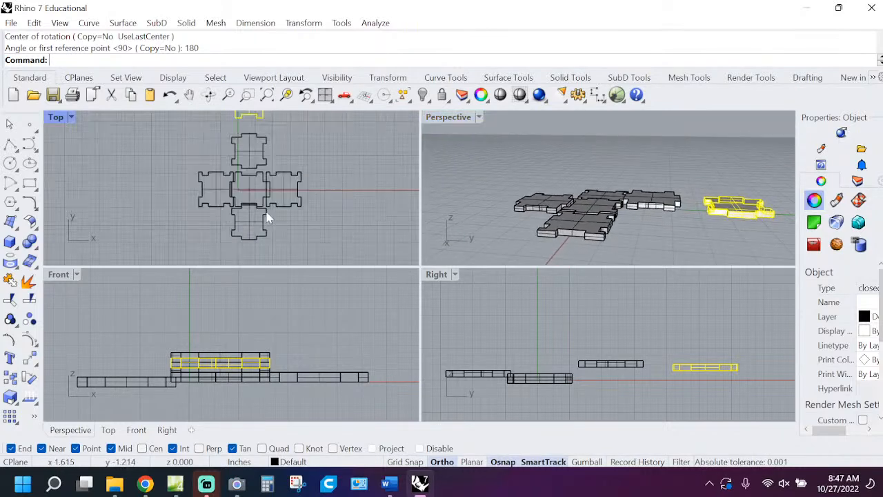
{"action": "double_click", "coordinate": [58, 118]}
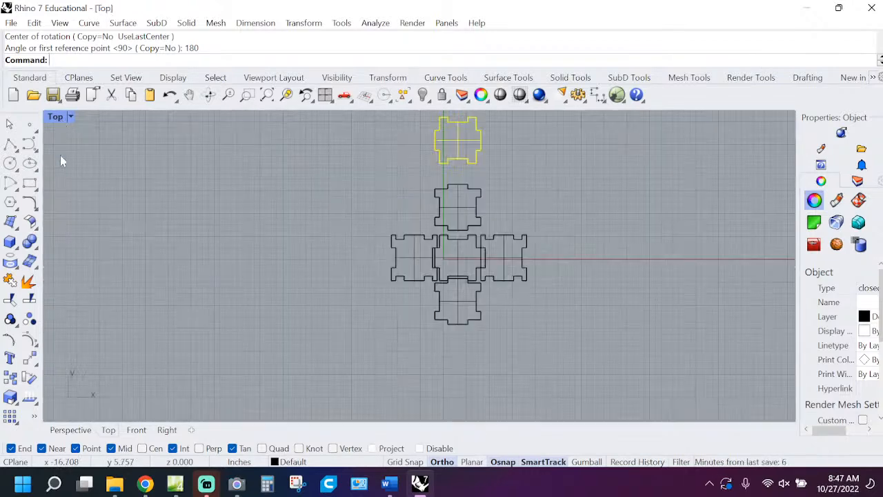
{"action": "scroll", "coordinate": [483, 204], "scroll_direction": "up", "scroll_amount": 4}
{"action": "scroll", "coordinate": [411, 224], "scroll_direction": "down", "scroll_amount": 4}
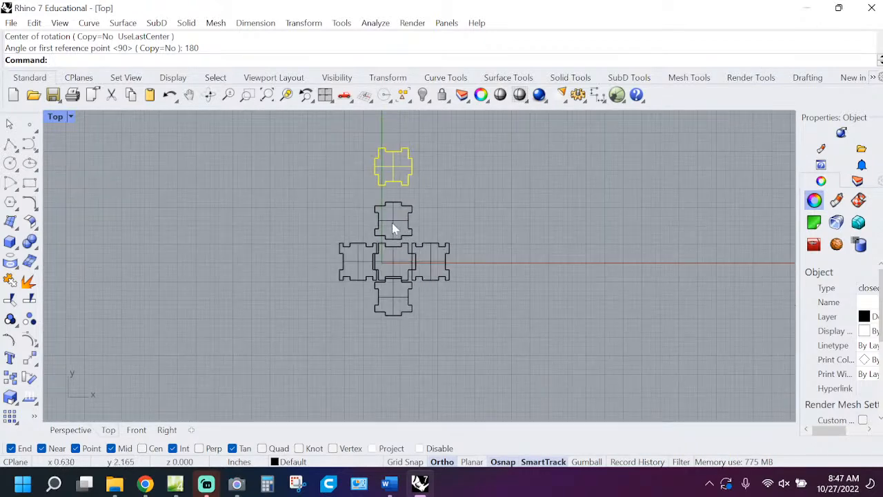
Draw a 24 by 12 inch rectangle beside the flattened panels in the Top view
{"action": "left_click", "coordinate": [30, 182]}
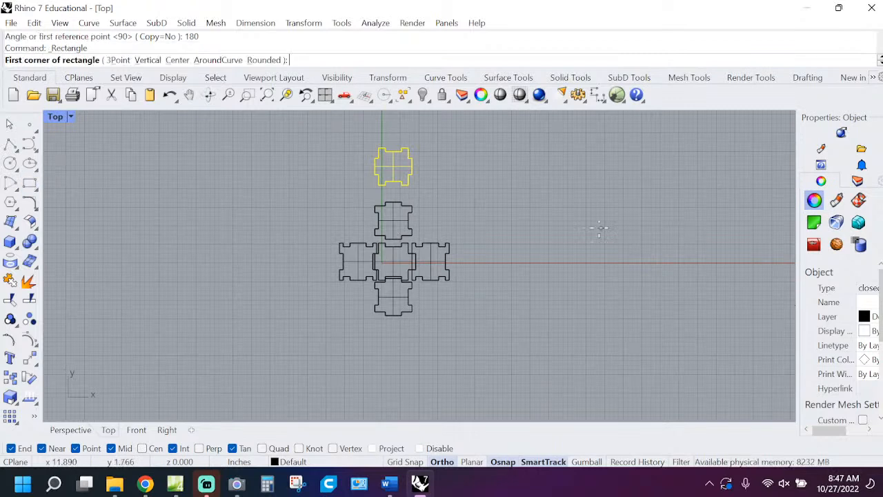
{"action": "left_click", "coordinate": [495, 205]}
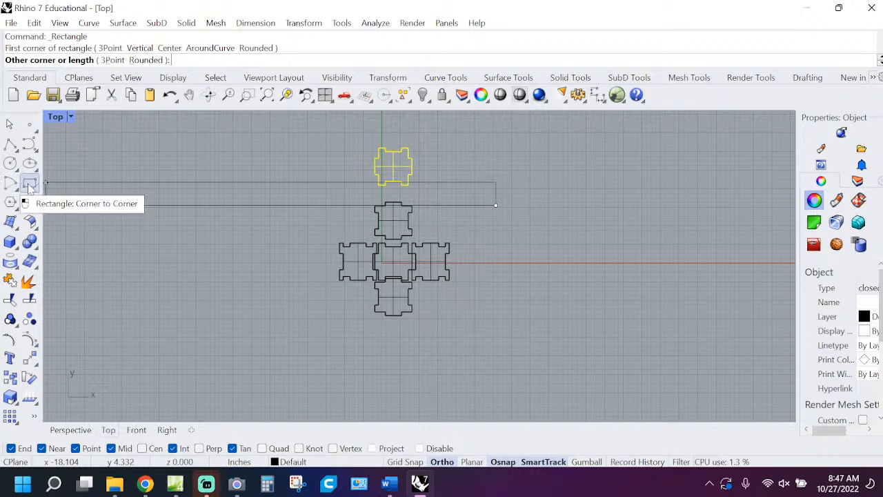
{"action": "type", "text": "24"}
{"action": "key", "text": "Return"}
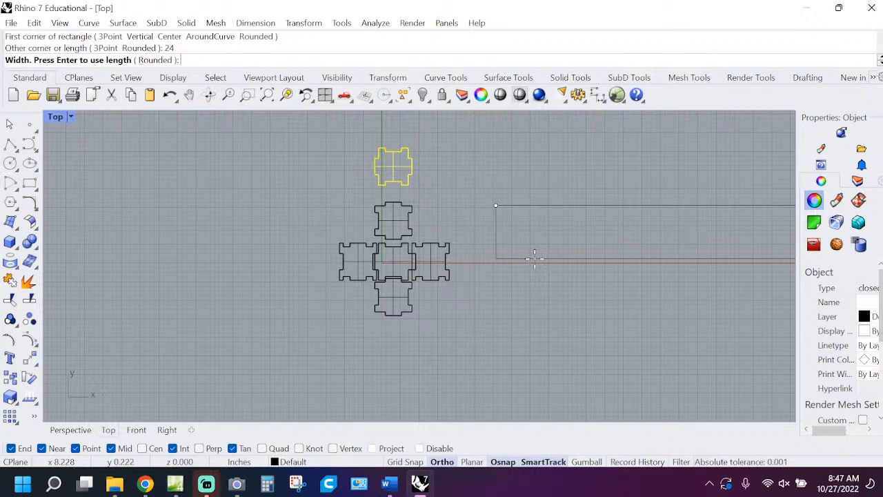
{"action": "type", "text": "12"}
{"action": "key", "text": "Return"}
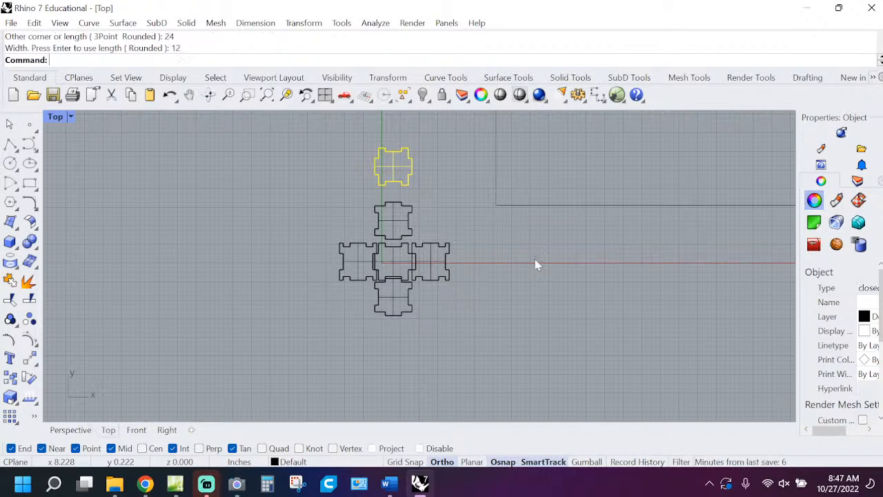
Move the 24 by 12 inch rectangle around the flattened panels, and delete it
{"action": "left_click_drag", "start_coordinate": [587, 204], "coordinate": [520, 329]}
{"action": "scroll", "coordinate": [545, 268], "scroll_direction": "down", "scroll_amount": 4}
{"action": "left_click_drag", "start_coordinate": [557, 210], "coordinate": [433, 210]}
{"action": "scroll", "coordinate": [476, 236], "scroll_direction": "up", "scroll_amount": 4}
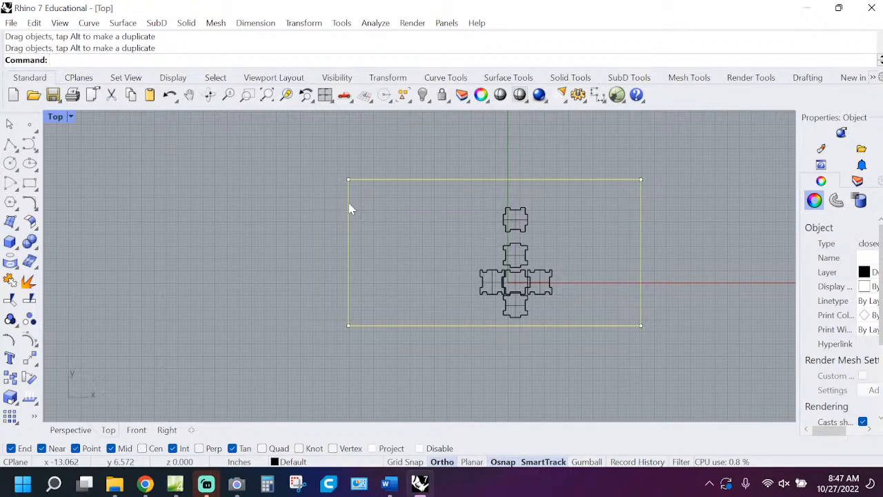
{"action": "key", "text": "Delete"}
Draw an 8 by 8 inch rectangle on the negative X side of the panels and move it down level with them
{"action": "left_click", "coordinate": [30, 183]}
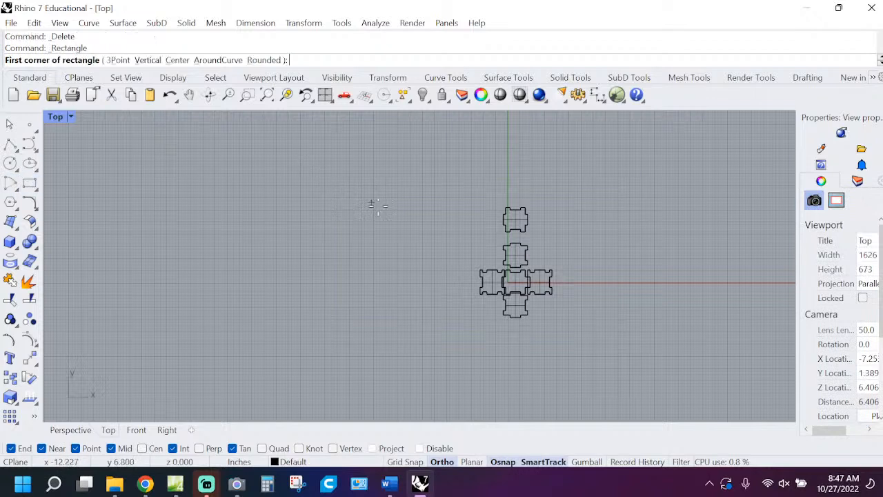
{"action": "left_click", "coordinate": [370, 214]}
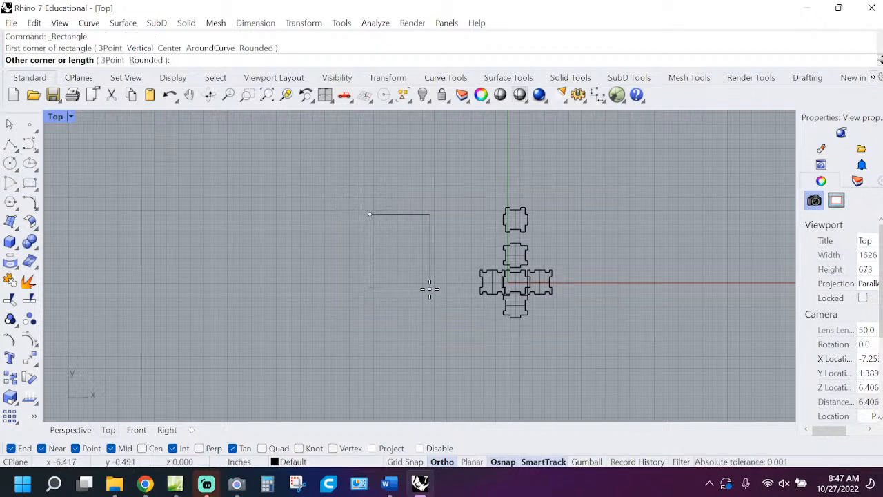
{"action": "type", "text": "8"}
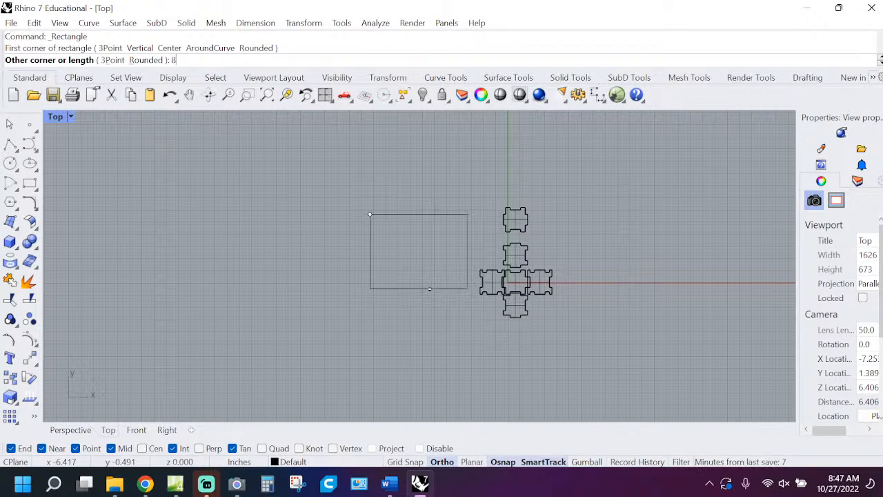
{"action": "key", "text": "Return"}
{"action": "type", "text": "8"}
{"action": "key", "text": "Return"}
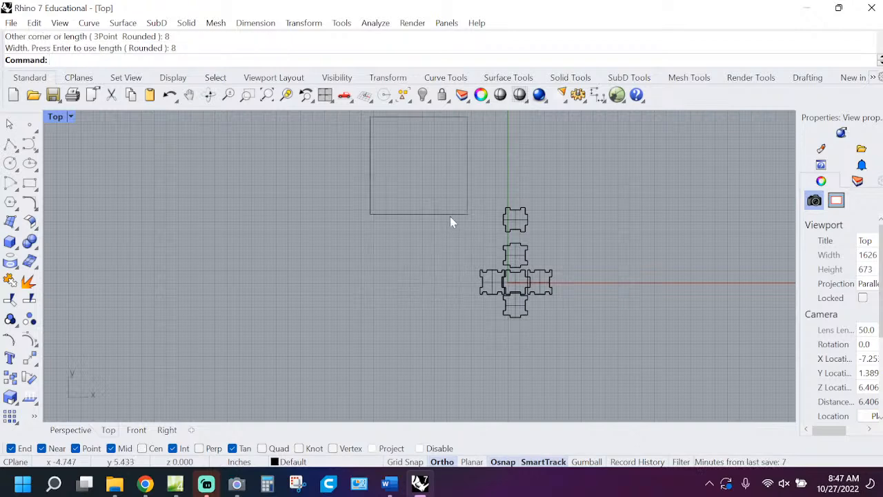
{"action": "left_click_drag", "start_coordinate": [450, 217], "coordinate": [440, 325]}
{"action": "scroll", "coordinate": [485, 243], "scroll_direction": "up", "scroll_amount": 2}
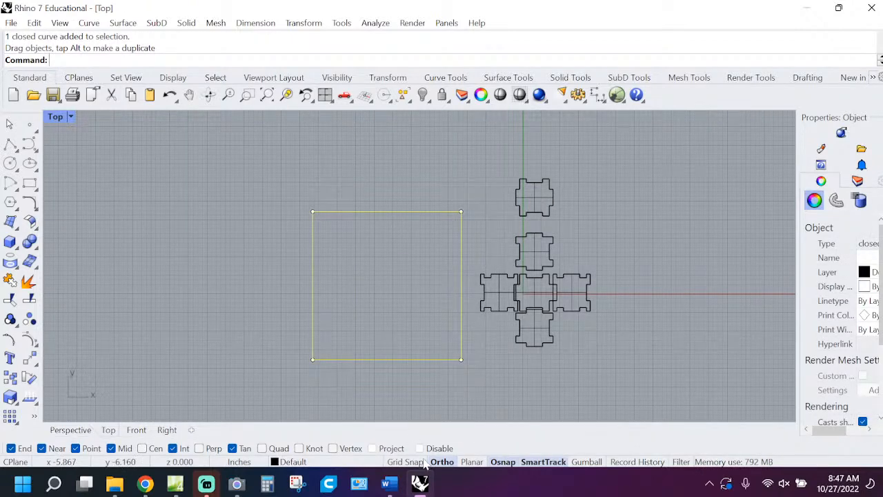
Turn off Ortho and shift the detached uppermost panel closer to the panel below it
{"action": "mouse_move", "coordinate": [546, 195]}
{"action": "left_mouse_down"}
{"action": "mouse_move", "coordinate": [361, 229]}
{"action": "mouse_move", "coordinate": [478, 229]}
{"action": "mouse_move", "coordinate": [544, 199]}
{"action": "left_mouse_up"}
{"action": "scroll", "coordinate": [526, 264], "scroll_direction": "up", "scroll_amount": 5}
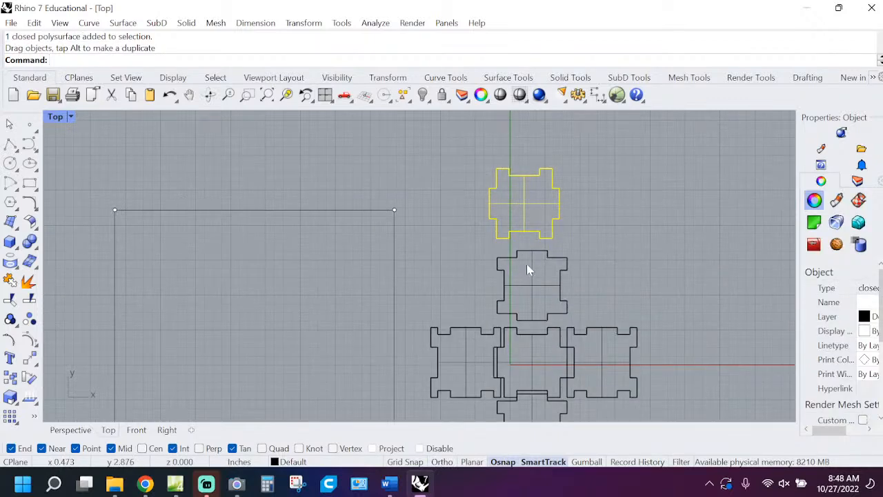
Move the uppermost panel by its notch corner onto the matching tab corner of the panel below so their shared edges coincide
{"action": "scroll", "coordinate": [525, 282], "scroll_direction": "down", "scroll_amount": 6}
{"action": "right_click_drag", "start_coordinate": [515, 278], "coordinate": [471, 235]}
{"action": "scroll", "coordinate": [495, 214], "scroll_direction": "up", "scroll_amount": 6}
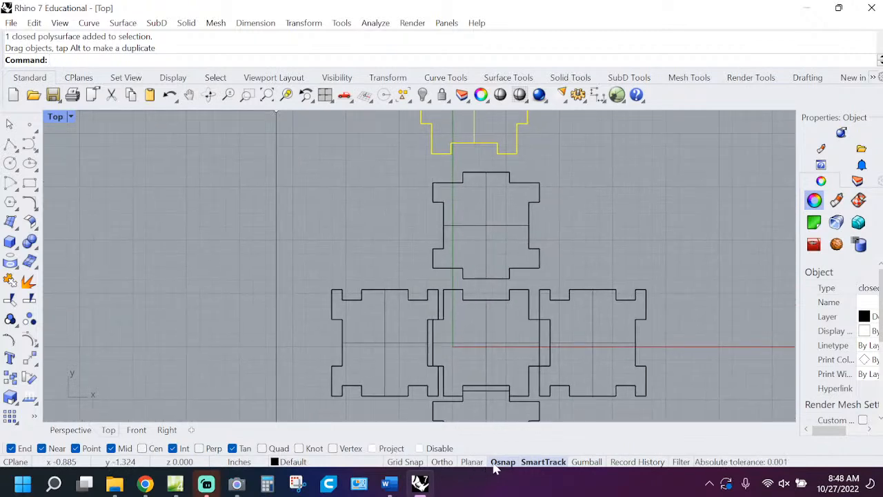
{"action": "left_click", "coordinate": [304, 23]}
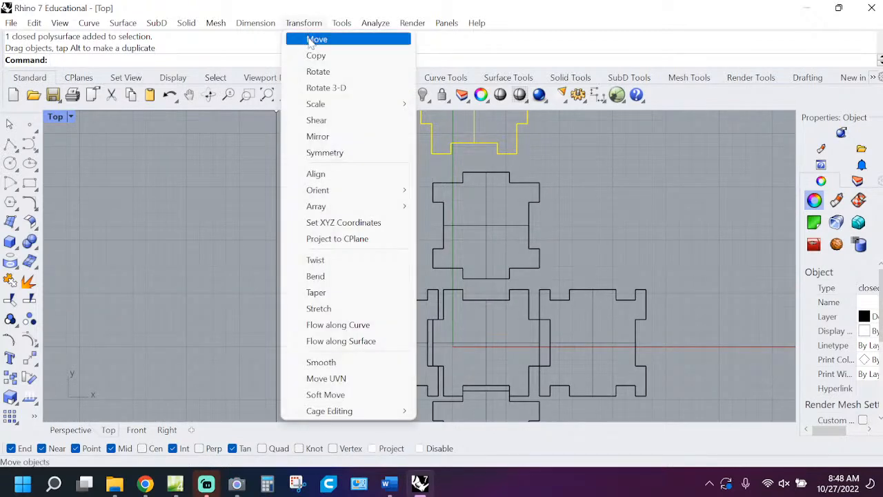
{"action": "left_click", "coordinate": [316, 40]}
{"action": "scroll", "coordinate": [483, 145], "scroll_direction": "up", "scroll_amount": 3}
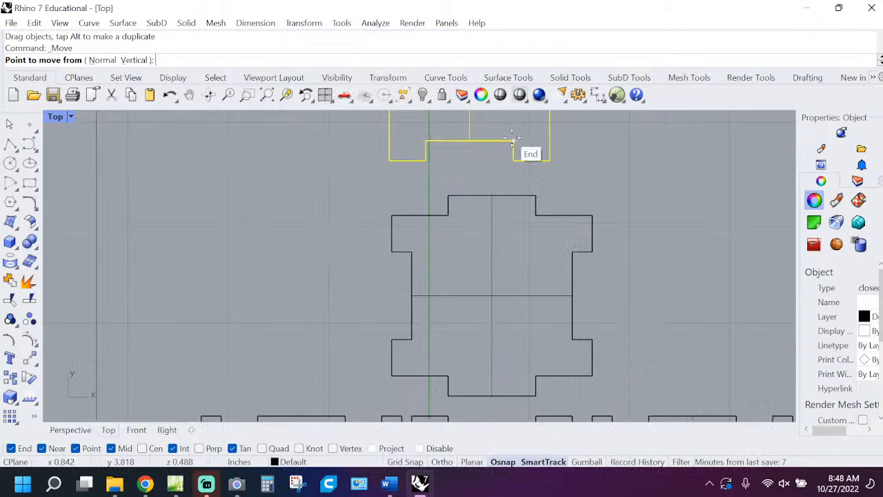
{"action": "left_click", "coordinate": [512, 141]}
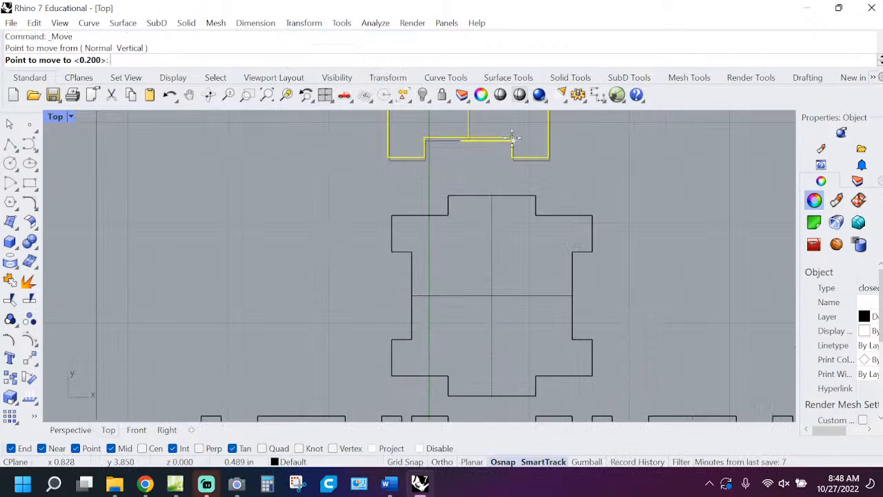
{"action": "left_click", "coordinate": [535, 207]}
{"action": "scroll", "coordinate": [536, 210], "scroll_direction": "down", "scroll_amount": 4}
{"action": "scroll", "coordinate": [528, 246], "scroll_direction": "up", "scroll_amount": 8}
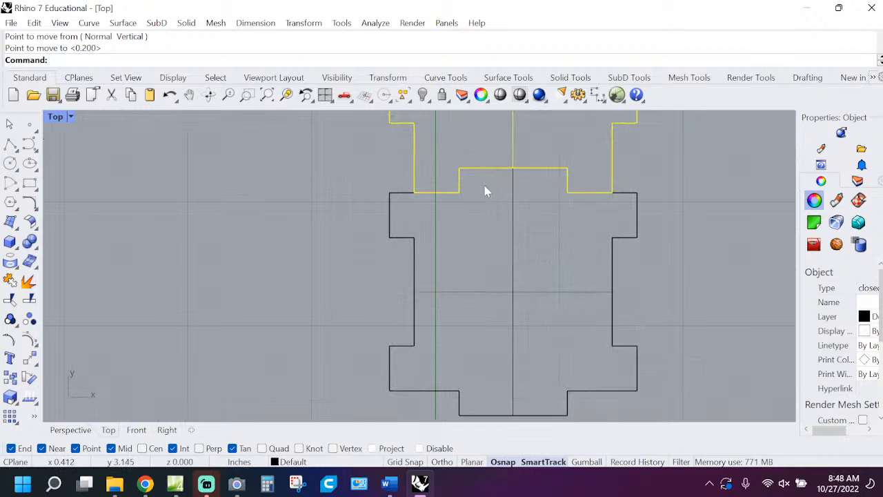
{"action": "scroll", "coordinate": [428, 190], "scroll_direction": "up", "scroll_amount": 8}
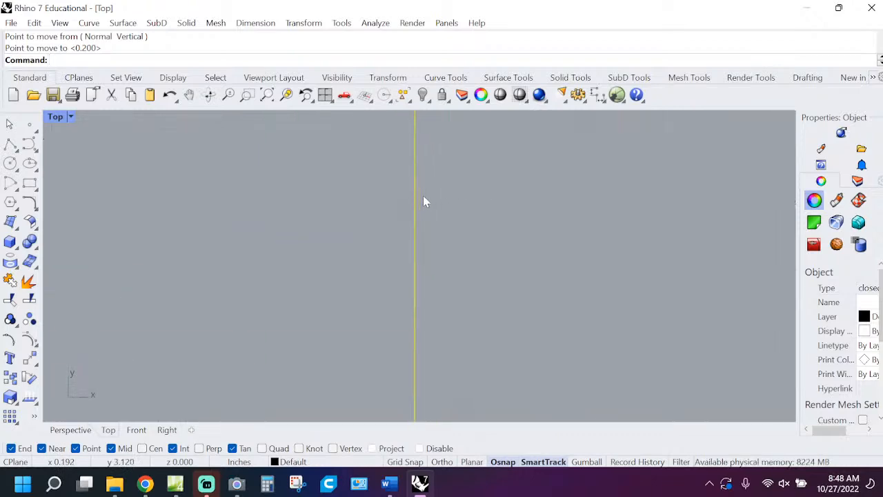
{"action": "scroll", "coordinate": [416, 203], "scroll_direction": "down", "scroll_amount": 8}
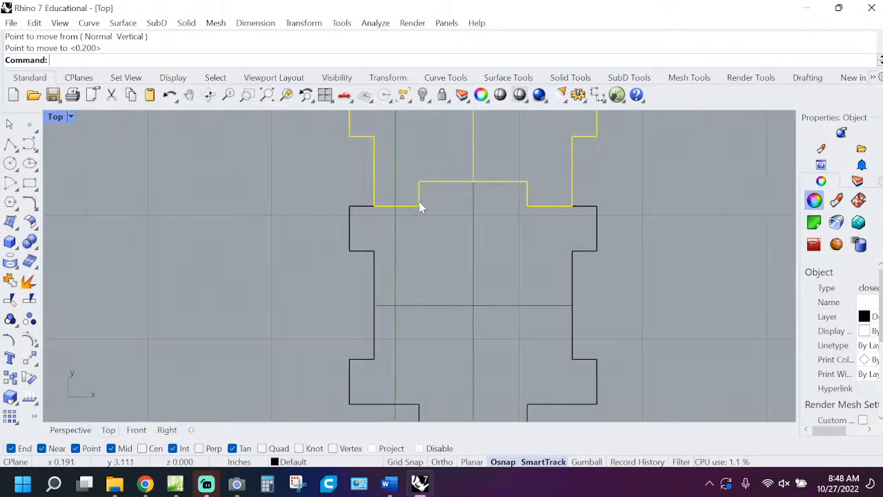
{"action": "scroll", "coordinate": [416, 224], "scroll_direction": "down", "scroll_amount": 3}
{"action": "scroll", "coordinate": [428, 237], "scroll_direction": "up", "scroll_amount": 5}
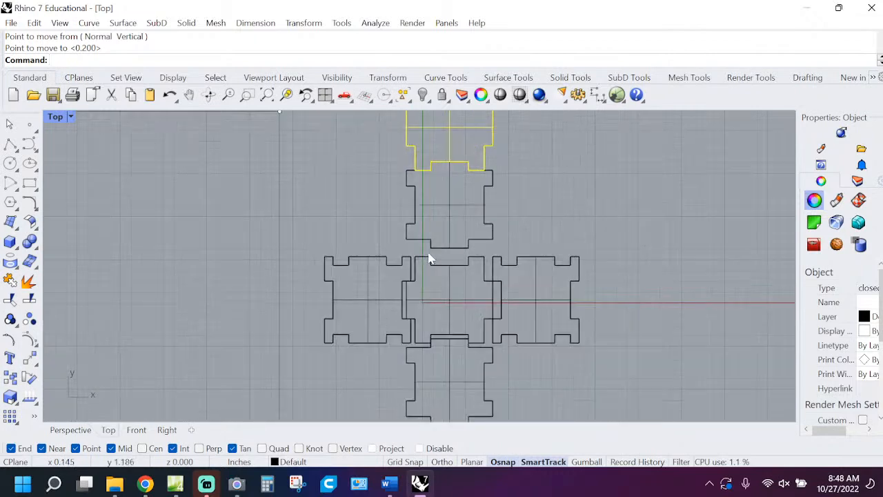
Move the central panel of the cross up by its notch corner until it interlocks with the panel above
{"action": "scroll", "coordinate": [441, 275], "scroll_direction": "down", "scroll_amount": 3}
{"action": "left_click", "coordinate": [448, 282]}
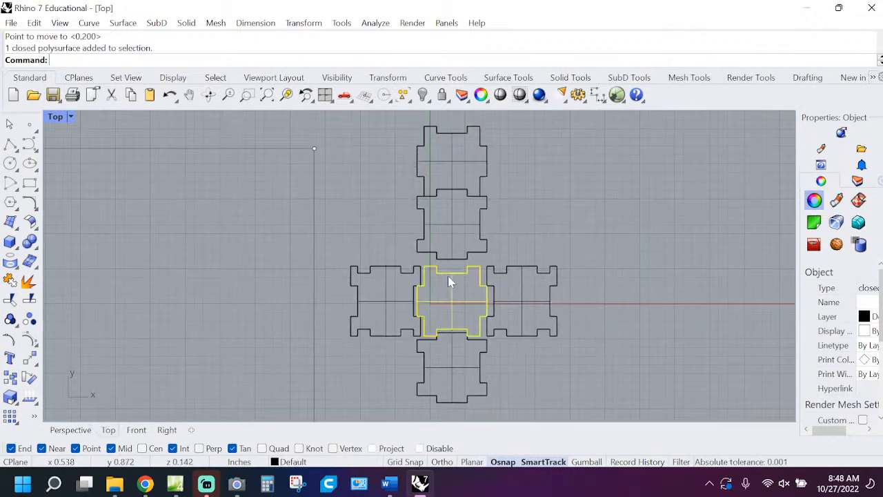
{"action": "scroll", "coordinate": [450, 276], "scroll_direction": "up", "scroll_amount": 3}
{"action": "key", "text": "Return"}
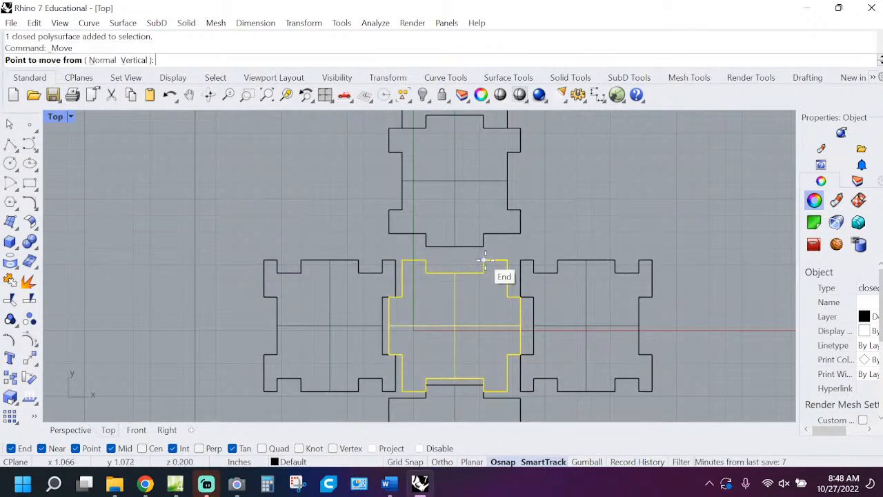
{"action": "left_click", "coordinate": [485, 261]}
{"action": "left_click", "coordinate": [485, 235]}
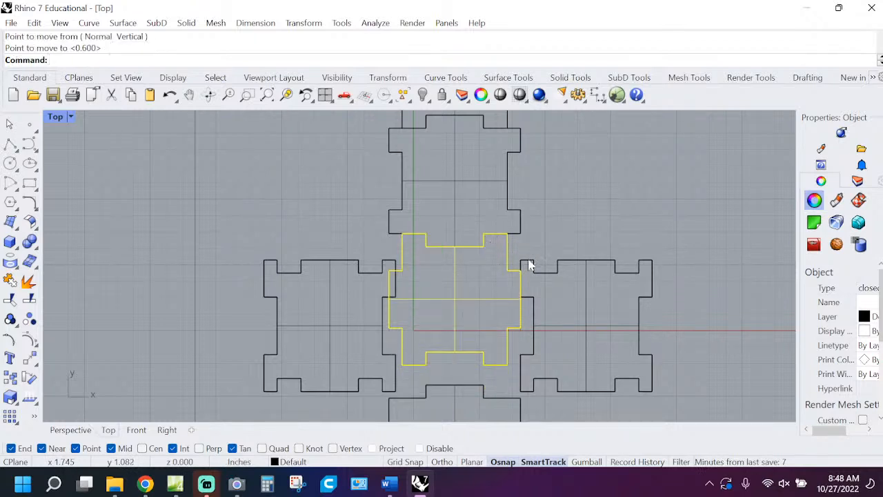
Move the panel on the positive X side by its finger corner to interlock with the central panel's edge
{"action": "left_click", "coordinate": [526, 292]}
{"action": "key", "text": "Return"}
{"action": "left_click", "coordinate": [523, 297]}
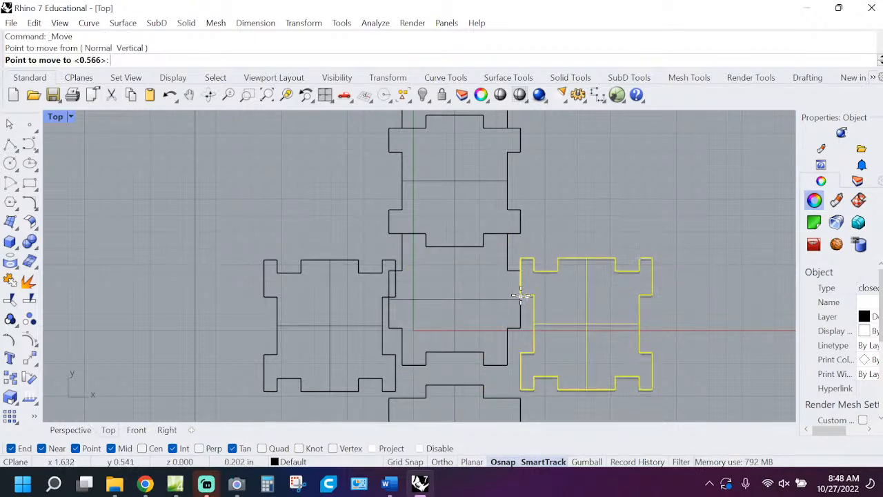
{"action": "left_click", "coordinate": [509, 271]}
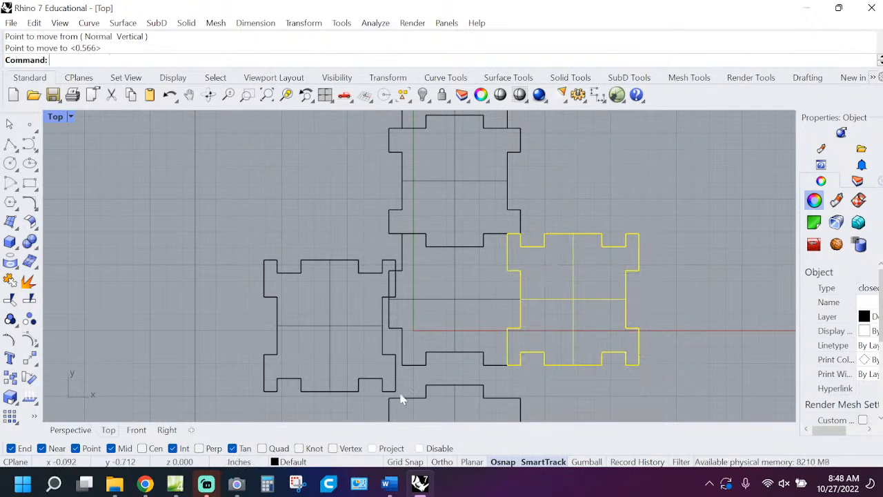
{"action": "left_click", "coordinate": [236, 485]}
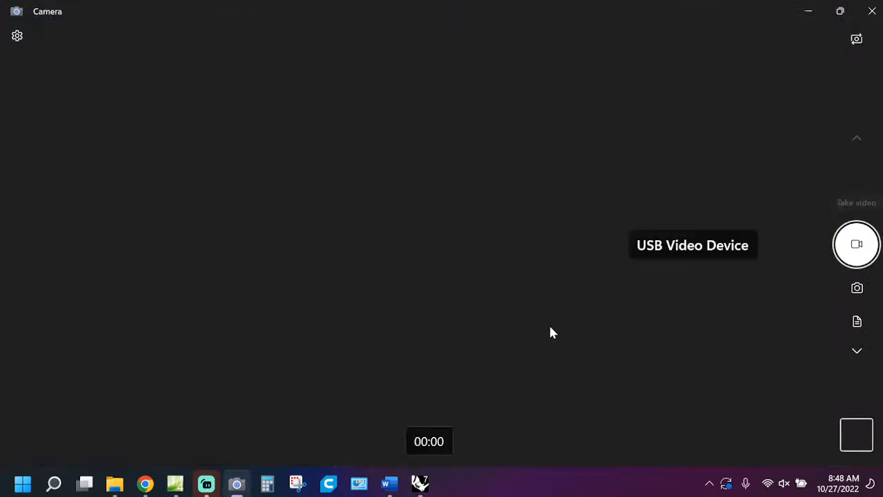
{"action": "left_click", "coordinate": [855, 40]}
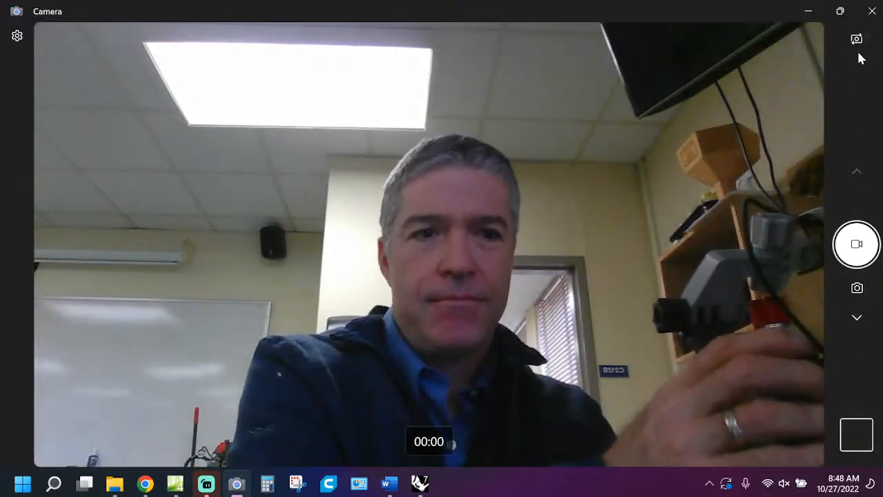
{"action": "left_click", "coordinate": [856, 40]}
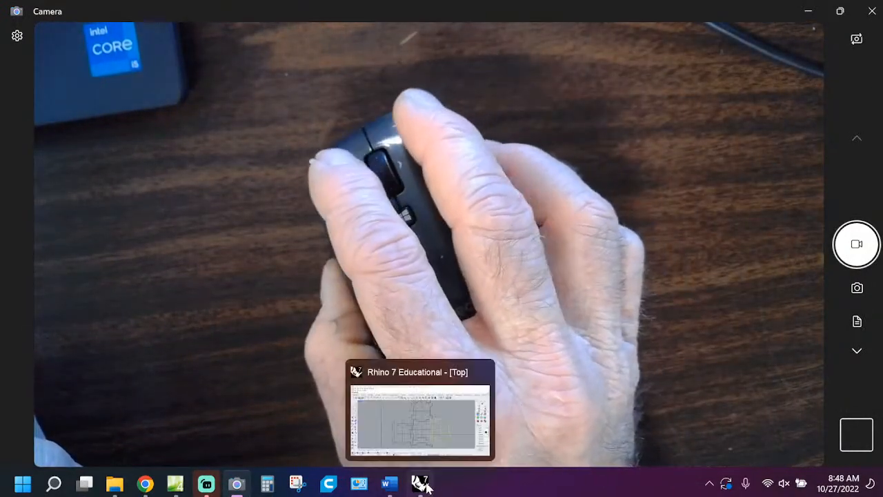
{"action": "left_click", "coordinate": [422, 486]}
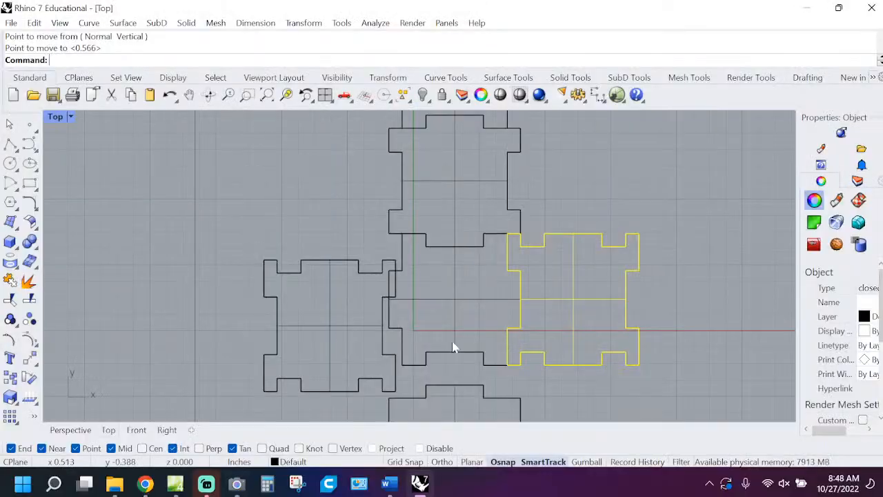
Pull the negative X side panel clear of the cross, and move it by its upper corner to interlock with the central panel
{"action": "left_click", "coordinate": [366, 268]}
{"action": "left_click_drag", "start_coordinate": [363, 270], "coordinate": [339, 243]}
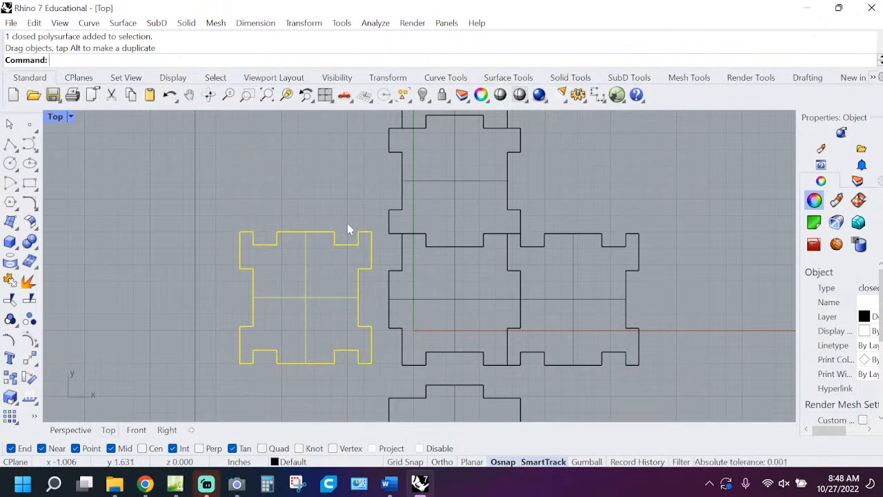
{"action": "type", "text": "m"}
{"action": "key", "text": "Return"}
{"action": "scroll", "coordinate": [388, 221], "scroll_direction": "up", "scroll_amount": 2}
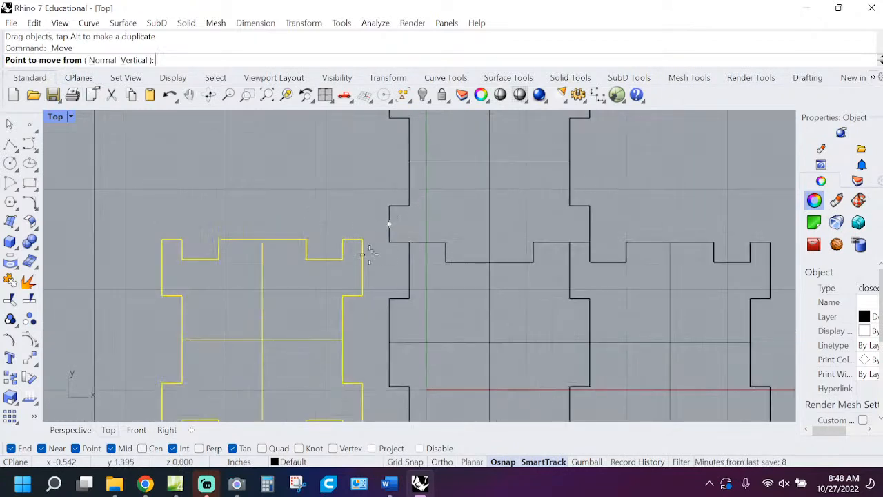
{"action": "left_click", "coordinate": [362, 240]}
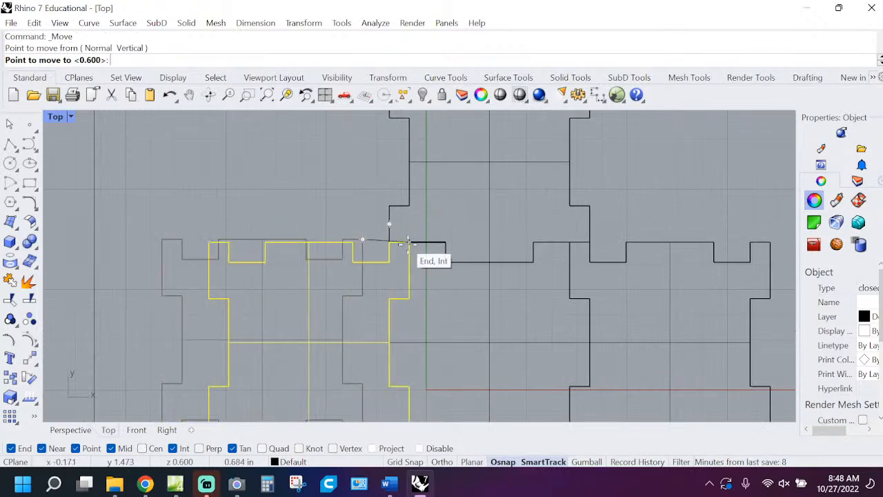
{"action": "left_click", "coordinate": [407, 243]}
{"action": "scroll", "coordinate": [511, 317], "scroll_direction": "down", "scroll_amount": 4}
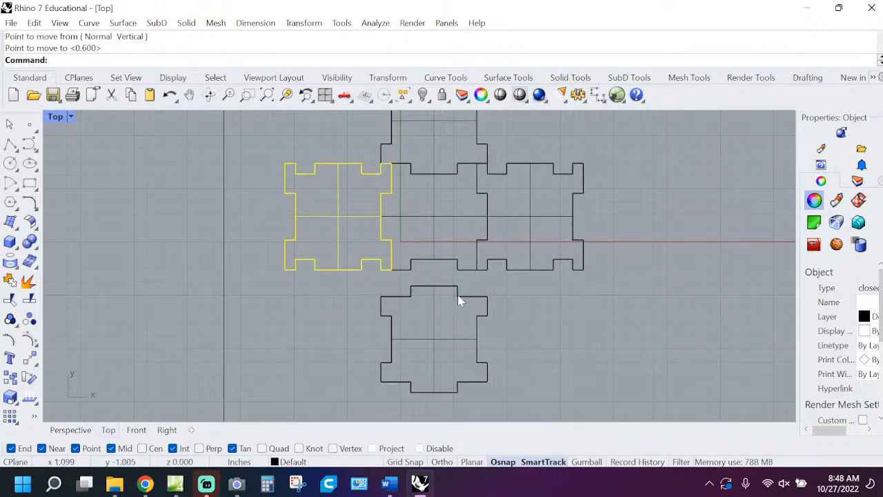
Move the lowest panel up by its tab corner into the matching notch of the central panel
{"action": "left_click", "coordinate": [460, 297]}
{"action": "key", "text": "Return"}
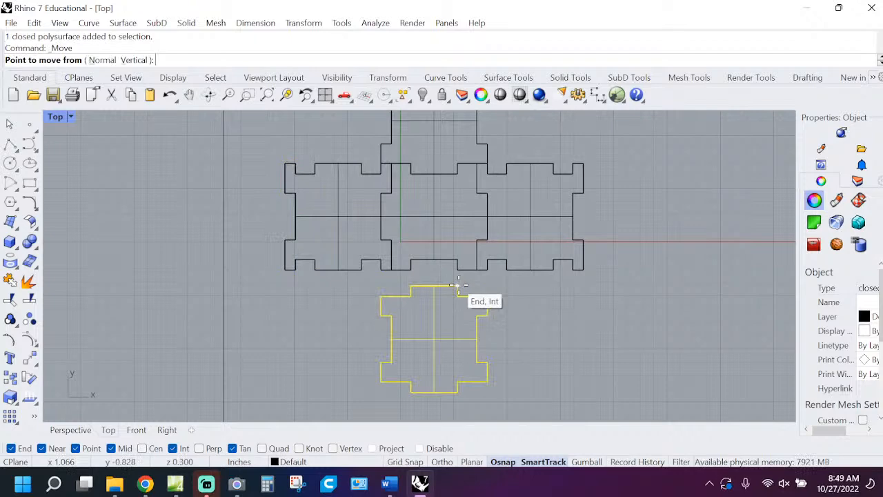
{"action": "left_click", "coordinate": [457, 285]}
{"action": "left_click", "coordinate": [456, 261]}
{"action": "scroll", "coordinate": [457, 267], "scroll_direction": "down", "scroll_amount": 4}
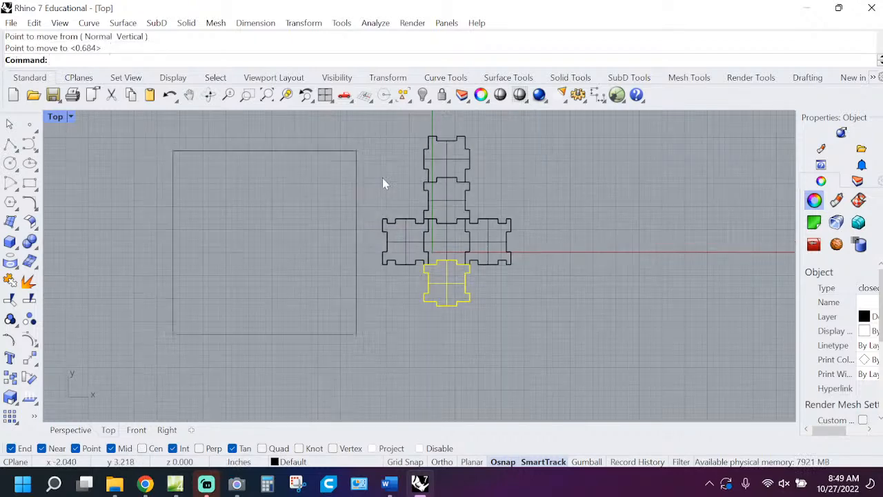
Move all six interlocked panels together inside the 8 by 8 inch rectangle
{"action": "left_click_drag", "start_coordinate": [364, 131], "coordinate": [517, 312]}
{"action": "left_click", "coordinate": [264, 243]}
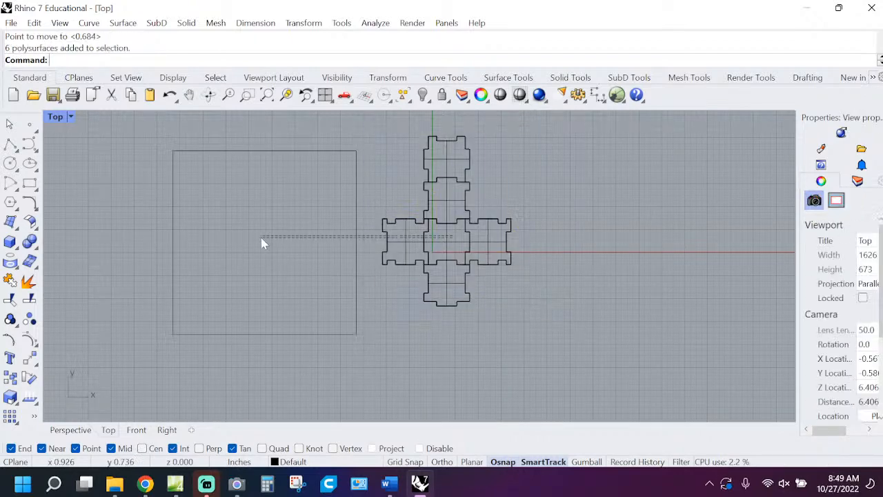
{"action": "left_click_drag", "start_coordinate": [265, 242], "coordinate": [265, 243]}
{"action": "left_click_drag", "start_coordinate": [380, 136], "coordinate": [557, 336]}
{"action": "left_click_drag", "start_coordinate": [452, 207], "coordinate": [268, 224]}
{"action": "left_click", "coordinate": [371, 197]}
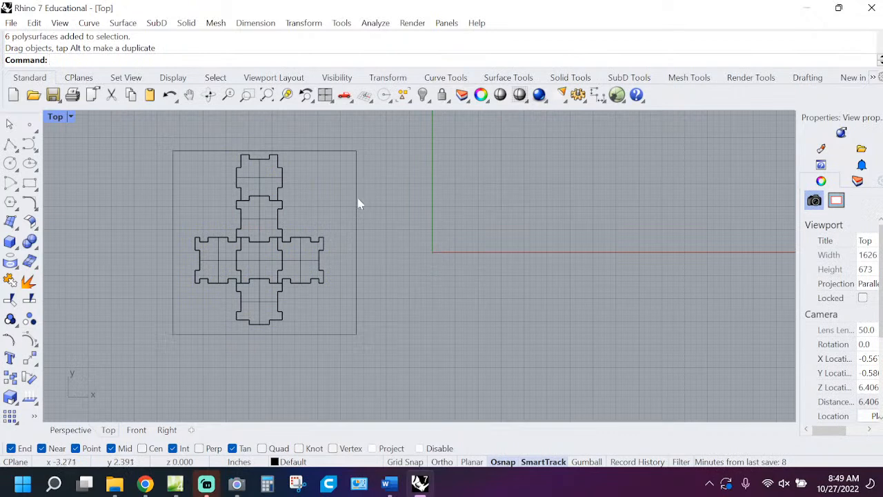
Check the fit of the panel layout, and delete the 8 by 8 inch rectangle around it
{"action": "scroll", "coordinate": [229, 200], "scroll_direction": "up", "scroll_amount": 5}
{"action": "scroll", "coordinate": [262, 181], "scroll_direction": "down", "scroll_amount": 6}
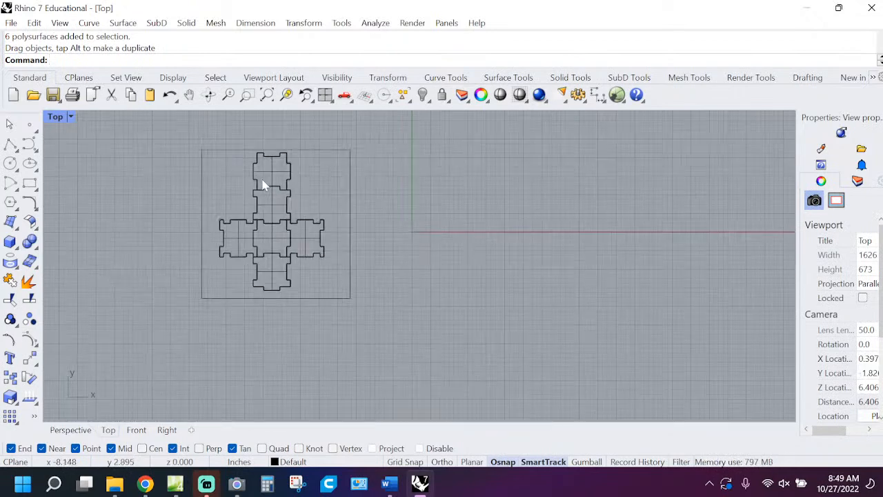
{"action": "scroll", "coordinate": [288, 209], "scroll_direction": "up", "scroll_amount": 2}
{"action": "left_click", "coordinate": [406, 223]}
{"action": "scroll", "coordinate": [325, 233], "scroll_direction": "down", "scroll_amount": 4}
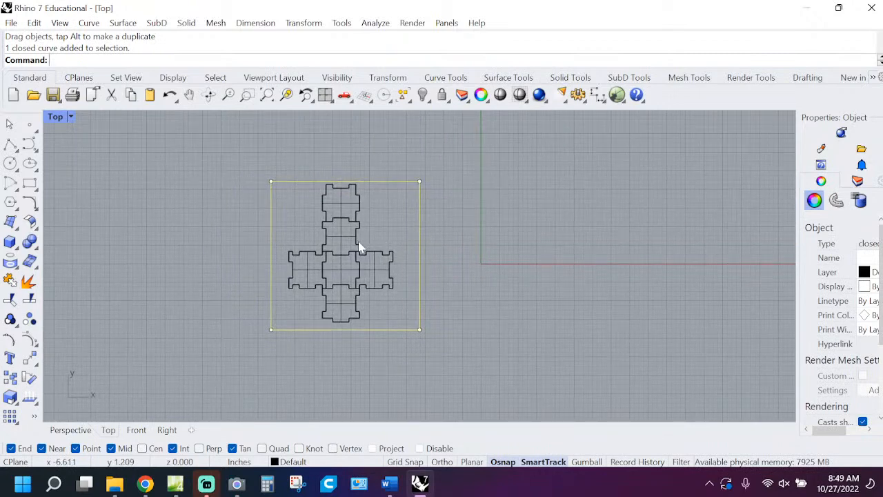
{"action": "key", "text": "Delete"}
{"action": "scroll", "coordinate": [356, 245], "scroll_direction": "up", "scroll_amount": 4}
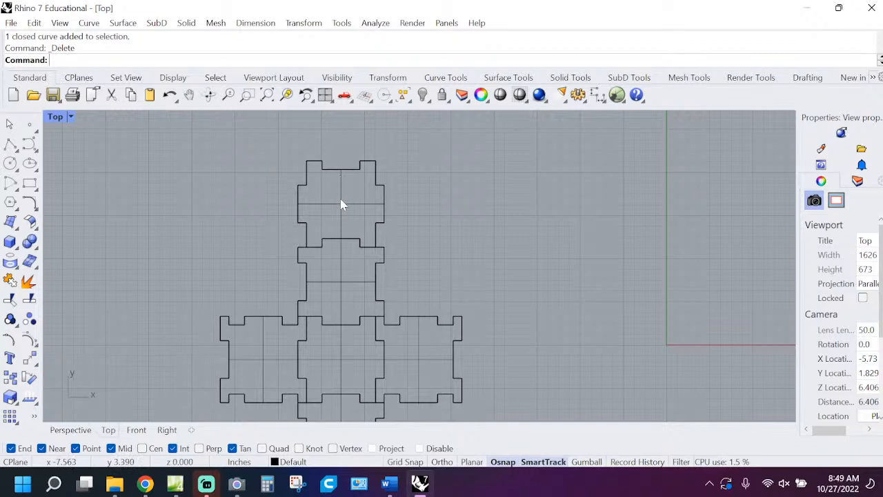
Shift the uppermost panel slightly away from the panel below, and undo the move
{"action": "scroll", "coordinate": [335, 232], "scroll_direction": "down", "scroll_amount": 3}
{"action": "scroll", "coordinate": [331, 239], "scroll_direction": "up", "scroll_amount": 5}
{"action": "scroll", "coordinate": [331, 239], "scroll_direction": "up", "scroll_amount": 2}
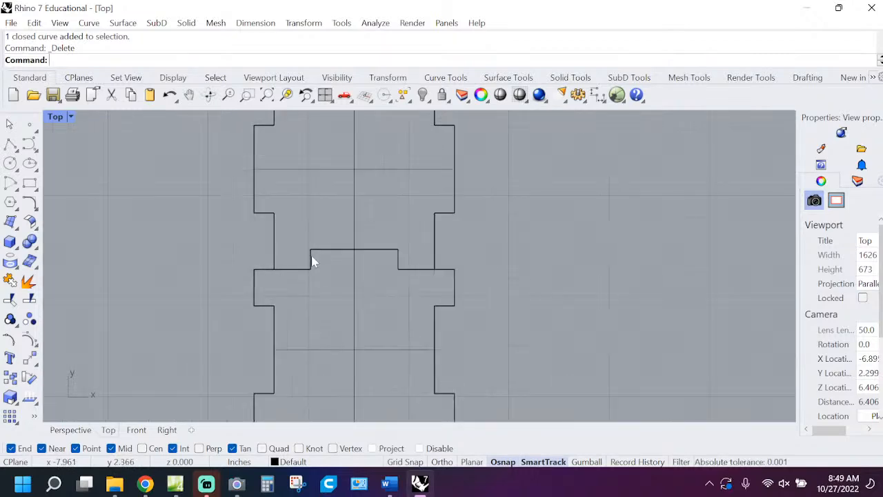
{"action": "left_click_drag", "start_coordinate": [277, 247], "coordinate": [274, 230]}
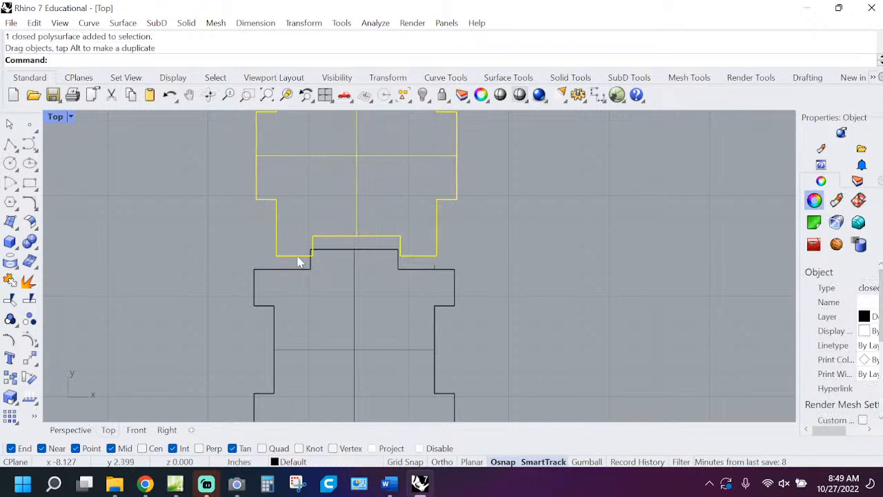
{"action": "key", "text": "ctrl+z"}
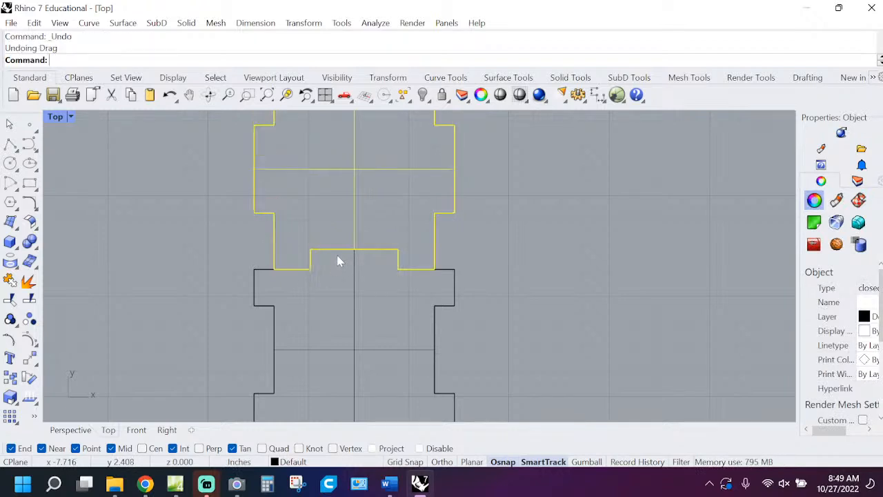
{"action": "left_click", "coordinate": [243, 234]}
{"action": "scroll", "coordinate": [248, 233], "scroll_direction": "down", "scroll_amount": 3}
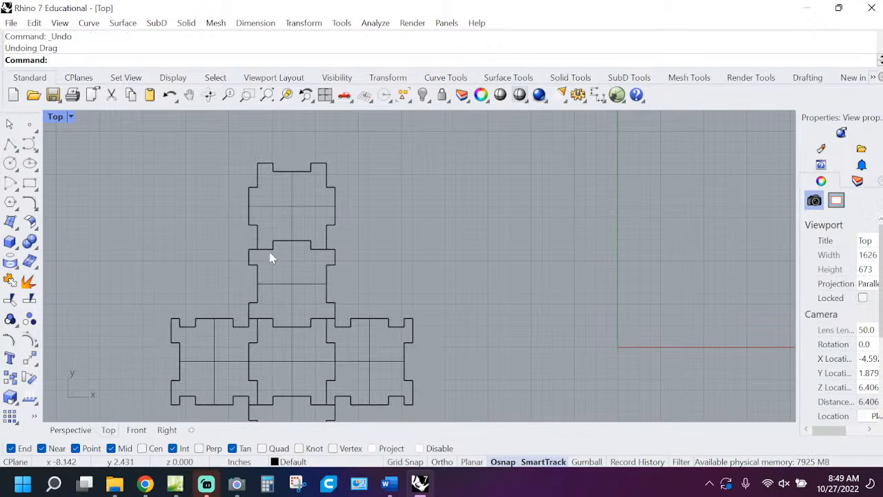
Generate a 2-D drawing of all six interlocked panels from the Top view with hidden lines and grouped output
{"action": "right_click_drag", "start_coordinate": [266, 246], "coordinate": [355, 219]}
{"action": "scroll", "coordinate": [345, 222], "scroll_direction": "down", "scroll_amount": 1}
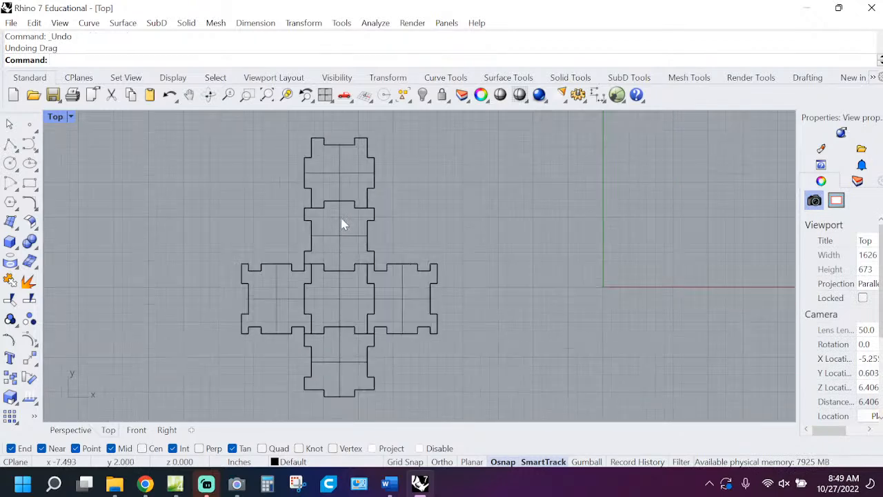
{"action": "left_click", "coordinate": [256, 23]}
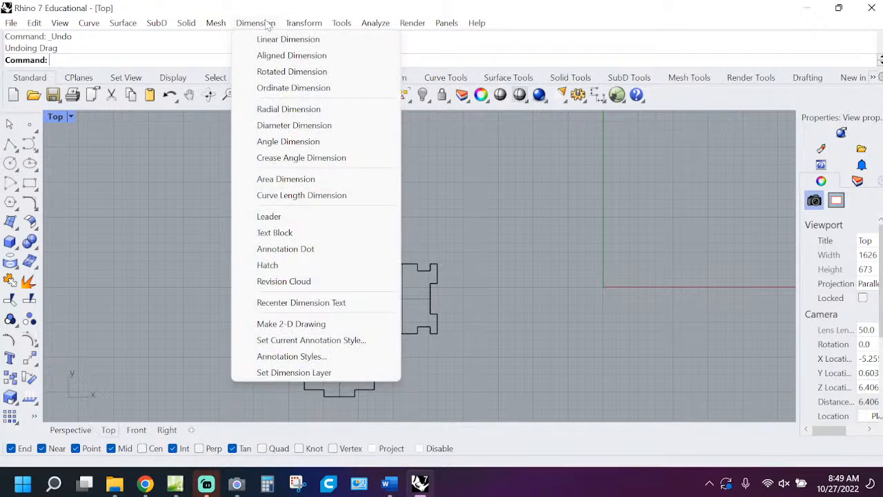
{"action": "left_click", "coordinate": [286, 325]}
{"action": "mouse_move", "coordinate": [210, 130]}
{"action": "left_mouse_down"}
{"action": "mouse_move", "coordinate": [338, 360]}
{"action": "mouse_move", "coordinate": [508, 414]}
{"action": "left_mouse_up"}
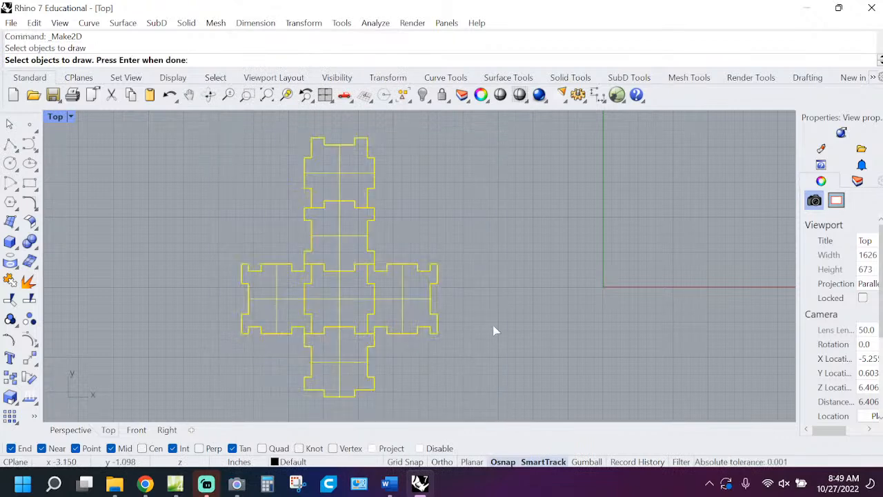
{"action": "key", "text": "Return"}
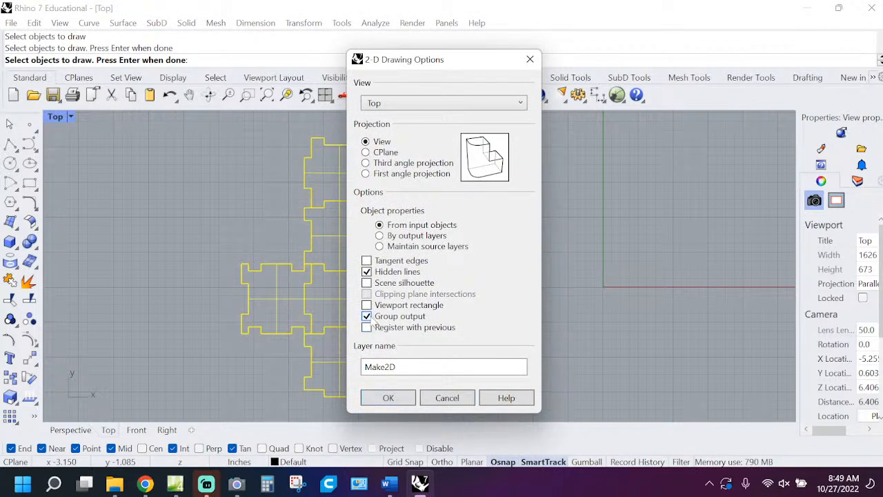
{"action": "left_click", "coordinate": [388, 400]}
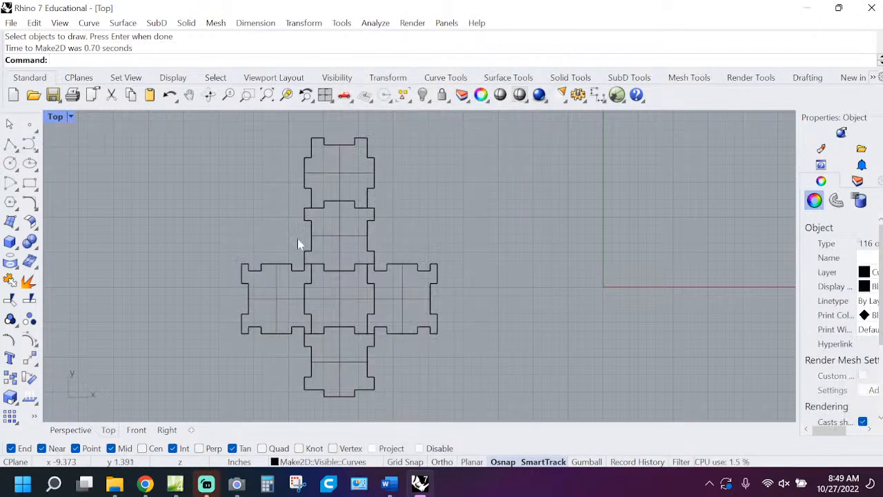
Delete the six original panel polysurfaces, keeping only the new 2-D drawing
{"action": "scroll", "coordinate": [445, 221], "scroll_direction": "down", "scroll_amount": 12}
{"action": "right_click_drag", "start_coordinate": [560, 194], "coordinate": [482, 209]}
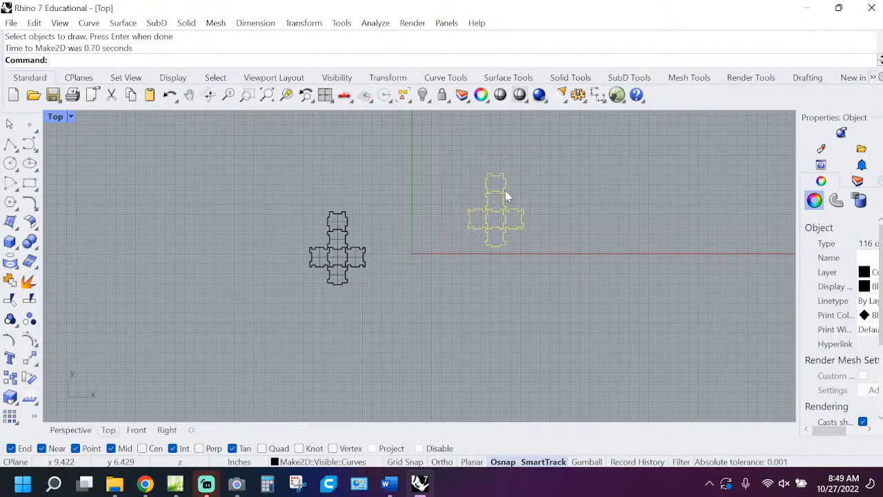
{"action": "scroll", "coordinate": [504, 180], "scroll_direction": "up", "scroll_amount": 2}
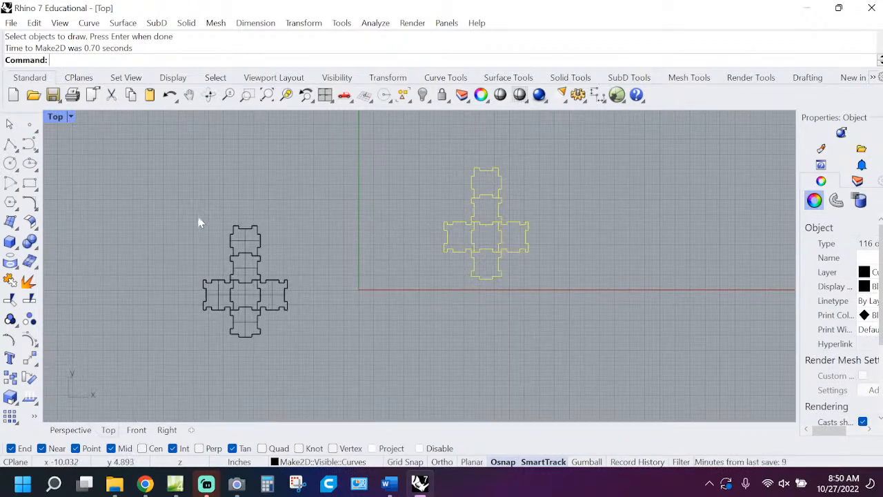
{"action": "mouse_move", "coordinate": [195, 211]}
{"action": "left_mouse_down"}
{"action": "mouse_move", "coordinate": [271, 322]}
{"action": "mouse_move", "coordinate": [348, 350]}
{"action": "left_mouse_up"}
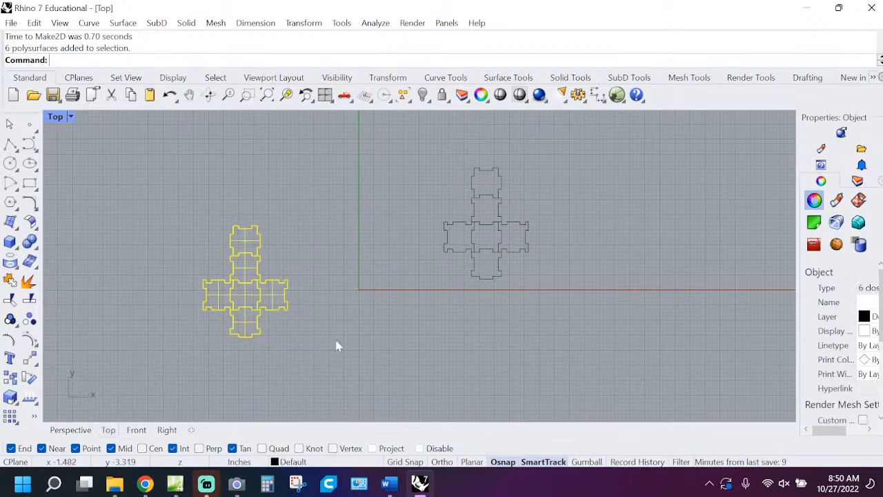
{"action": "key", "text": "Delete"}
{"action": "scroll", "coordinate": [421, 247], "scroll_direction": "up", "scroll_amount": 6}
{"action": "right_click_drag", "start_coordinate": [611, 210], "coordinate": [529, 236]}
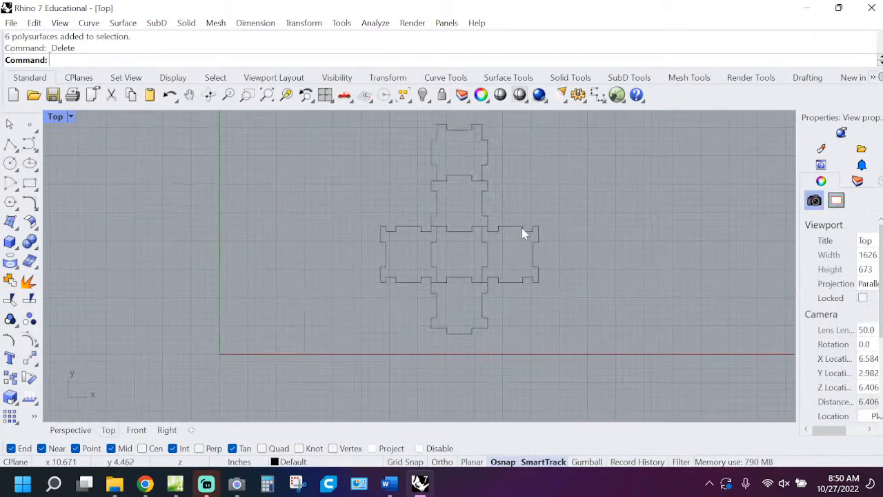
Select several panel outlines in the 2-D drawing, shift the rightmost one away from the layout, and undo the move
{"action": "left_click", "coordinate": [478, 230]}
{"action": "left_click", "coordinate": [487, 169]}
{"action": "left_click", "coordinate": [478, 187]}
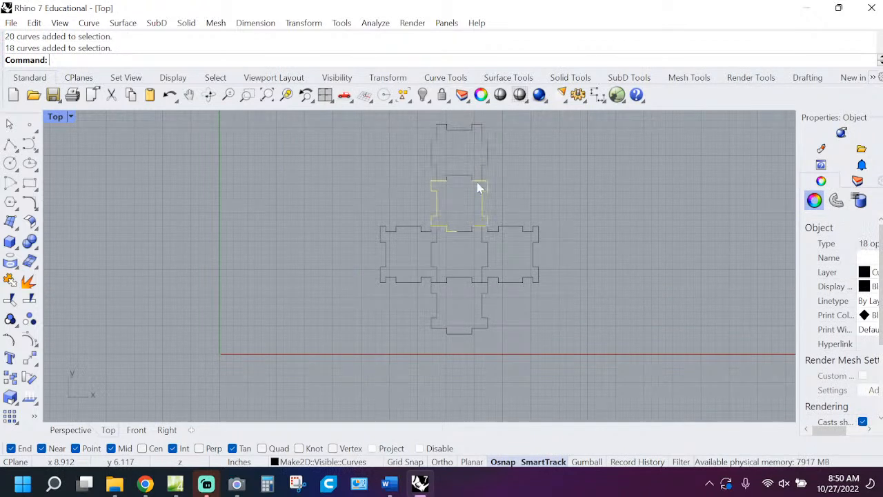
{"action": "left_click", "coordinate": [504, 230]}
{"action": "left_click_drag", "start_coordinate": [514, 252], "coordinate": [535, 312]}
{"action": "left_click", "coordinate": [585, 234]}
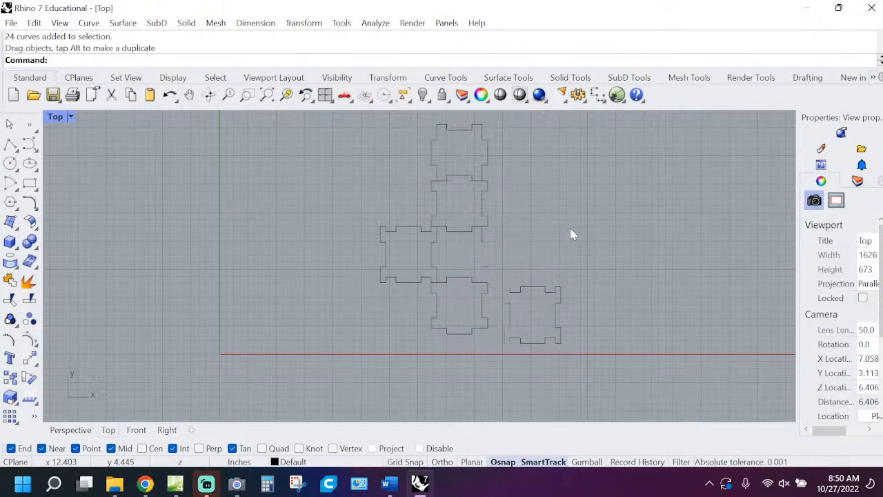
{"action": "key", "text": "ctrl+z"}
{"action": "left_click", "coordinate": [618, 210]}
Try to explode the uppermost panel's outline in the 2-D drawing into separate segments
{"action": "scroll", "coordinate": [487, 199], "scroll_direction": "down", "scroll_amount": 2}
{"action": "right_click_drag", "start_coordinate": [477, 195], "coordinate": [388, 211]}
{"action": "scroll", "coordinate": [347, 200], "scroll_direction": "up", "scroll_amount": 3}
{"action": "left_click", "coordinate": [378, 172]}
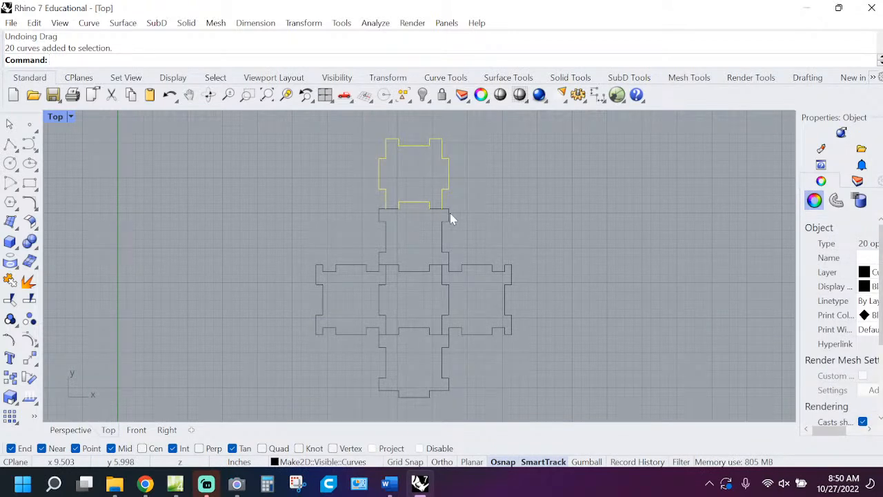
{"action": "scroll", "coordinate": [417, 194], "scroll_direction": "up", "scroll_amount": 3}
{"action": "right_click_drag", "start_coordinate": [412, 187], "coordinate": [388, 271]}
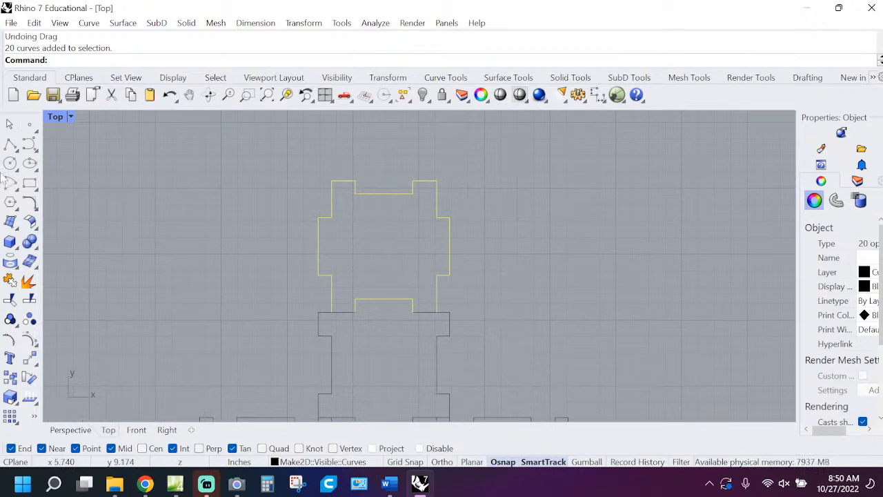
{"action": "left_click", "coordinate": [29, 281]}
{"action": "left_click", "coordinate": [275, 158]}
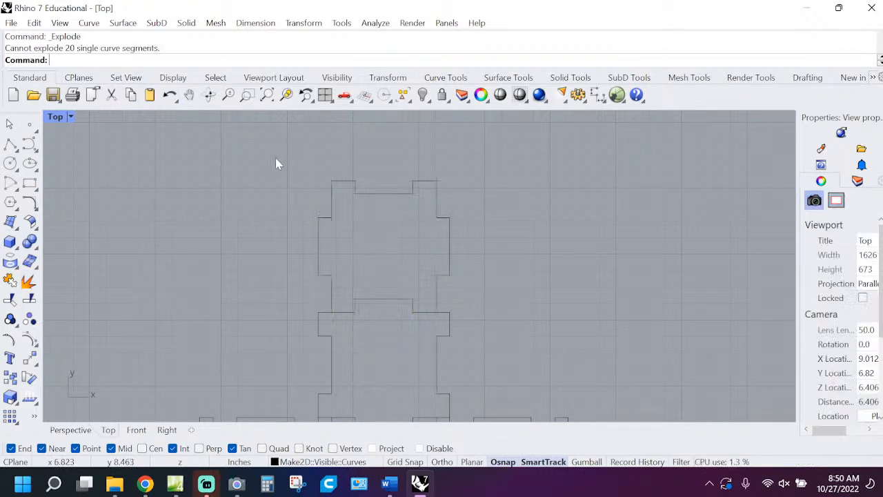
Ungroup the uppermost panel's outline, and check that its individual line segments can be selected separately
{"action": "double_click", "coordinate": [332, 211]}
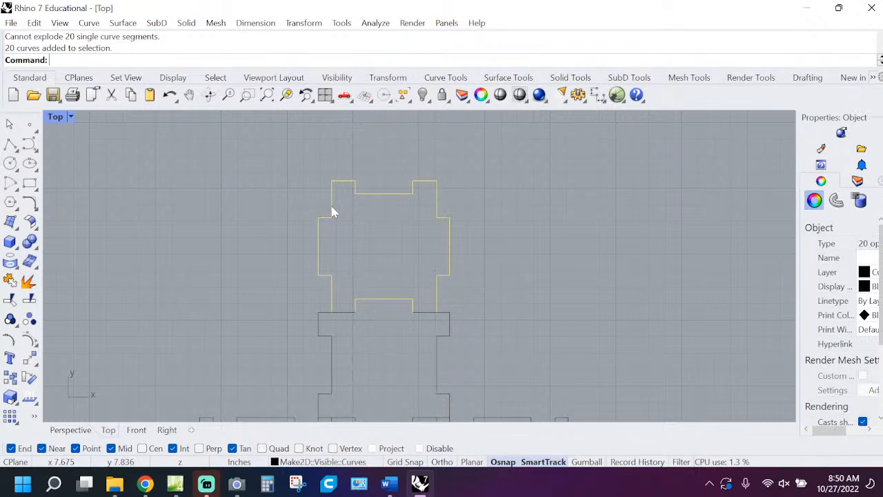
{"action": "scroll", "coordinate": [322, 238], "scroll_direction": "down", "scroll_amount": 5}
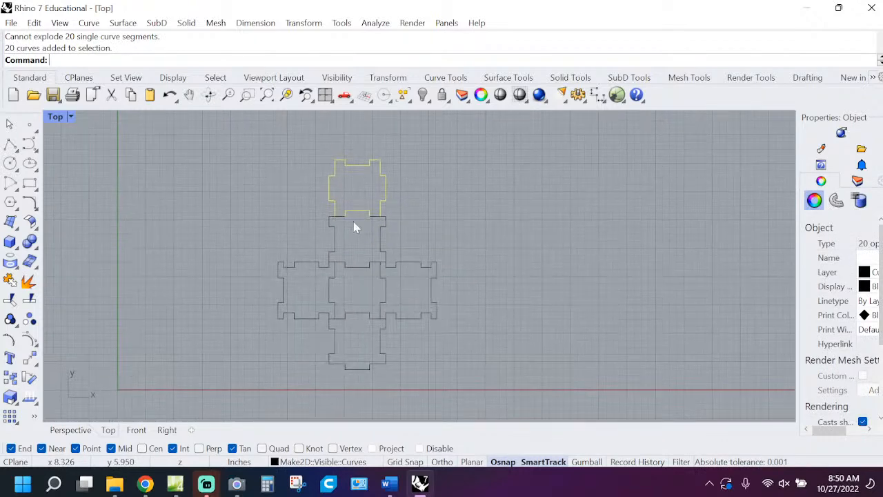
{"action": "scroll", "coordinate": [332, 194], "scroll_direction": "up", "scroll_amount": 3}
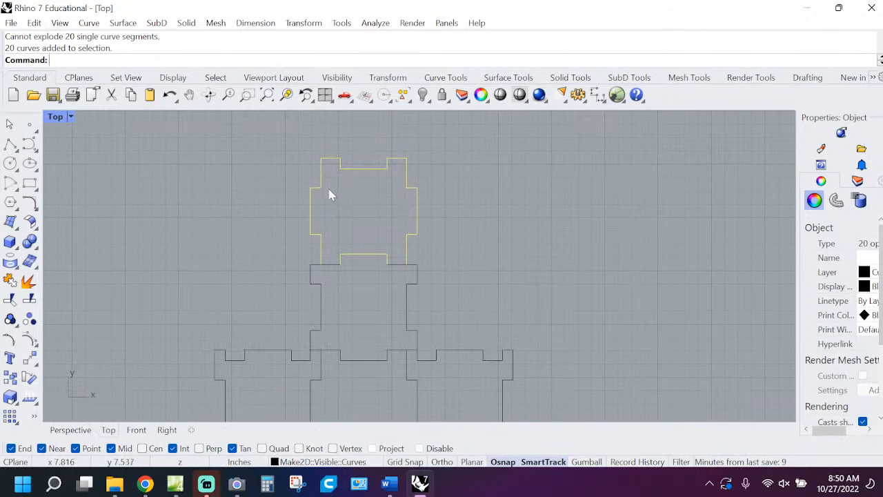
{"action": "key", "text": "ctrl+shift+g"}
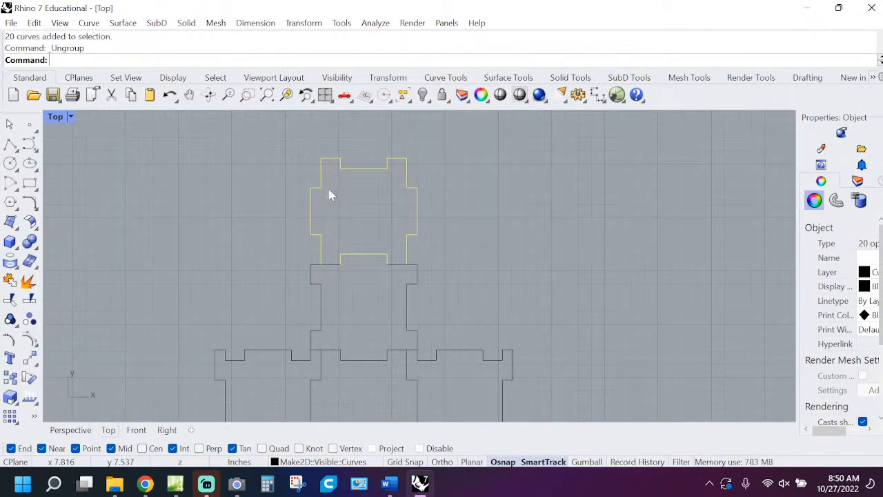
{"action": "left_click", "coordinate": [368, 162]}
{"action": "left_click", "coordinate": [360, 170]}
{"action": "left_click", "coordinate": [407, 168]}
{"action": "left_click", "coordinate": [407, 180]}
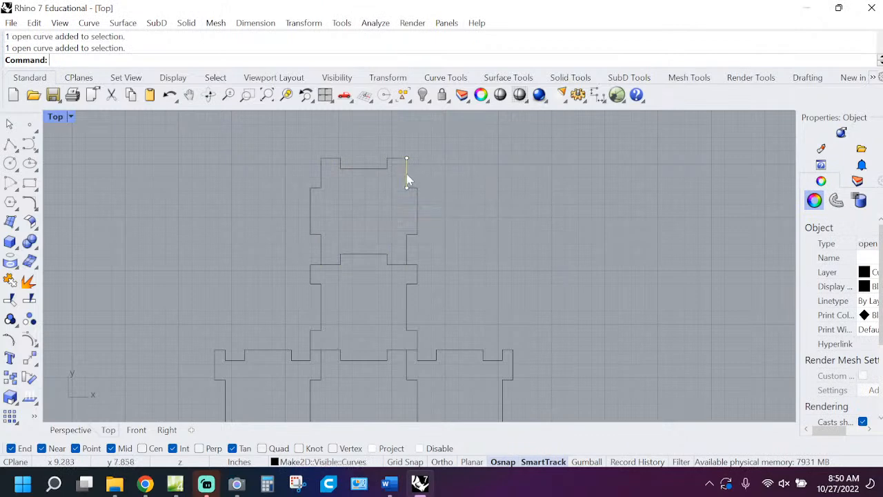
{"action": "left_click", "coordinate": [411, 235]}
Group all the curves of the six panel outlines together, and check that they select as one object
{"action": "scroll", "coordinate": [406, 250], "scroll_direction": "down", "scroll_amount": 5}
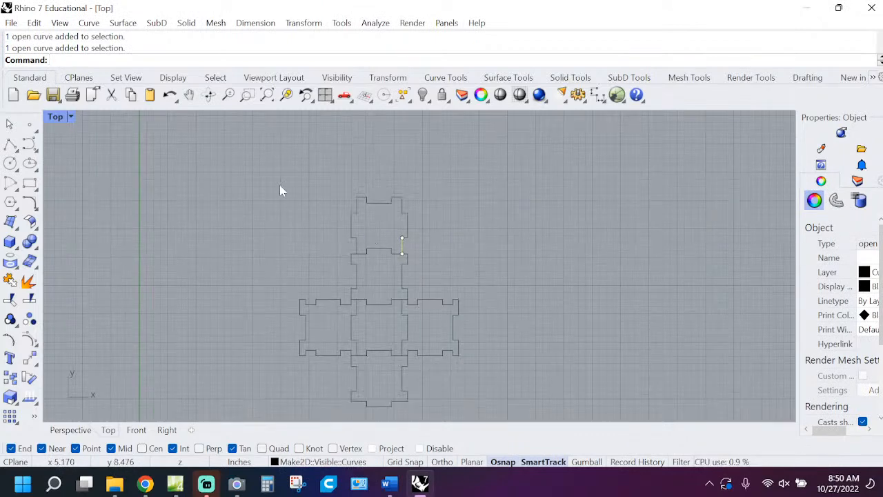
{"action": "left_click_drag", "start_coordinate": [276, 180], "coordinate": [519, 407]}
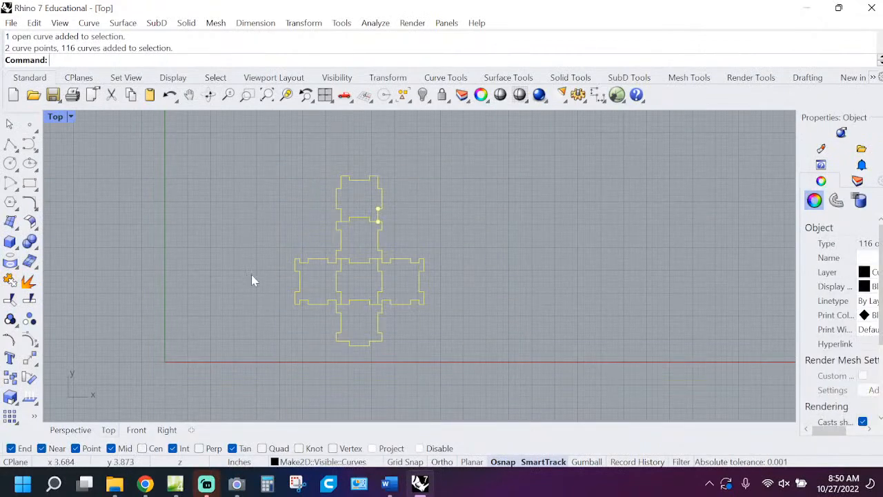
{"action": "key", "text": "ctrl+g"}
{"action": "left_click", "coordinate": [446, 227]}
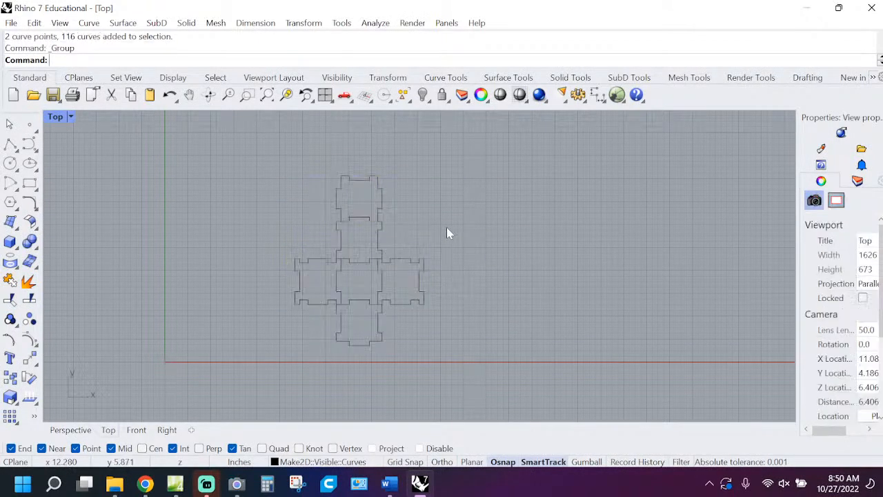
{"action": "left_click", "coordinate": [382, 196]}
{"action": "scroll", "coordinate": [372, 271], "scroll_direction": "up", "scroll_amount": 2}
{"action": "scroll", "coordinate": [372, 271], "scroll_direction": "down", "scroll_amount": 4}
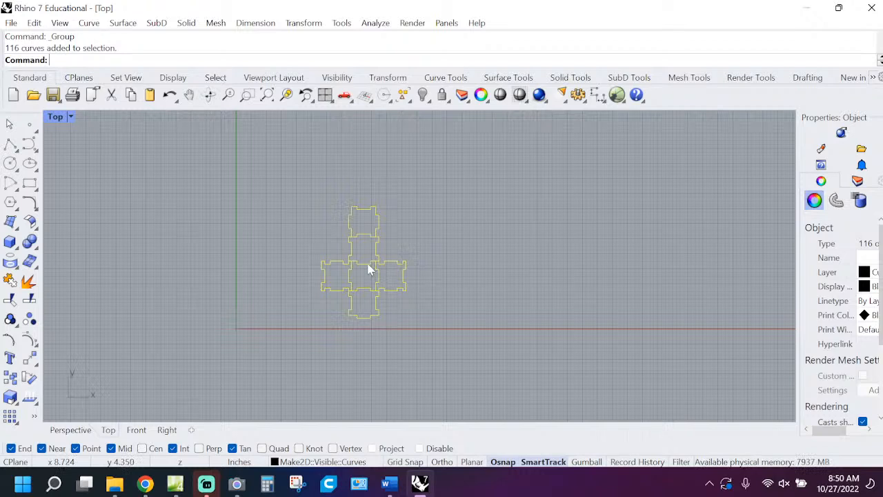
{"action": "left_click", "coordinate": [237, 484]}
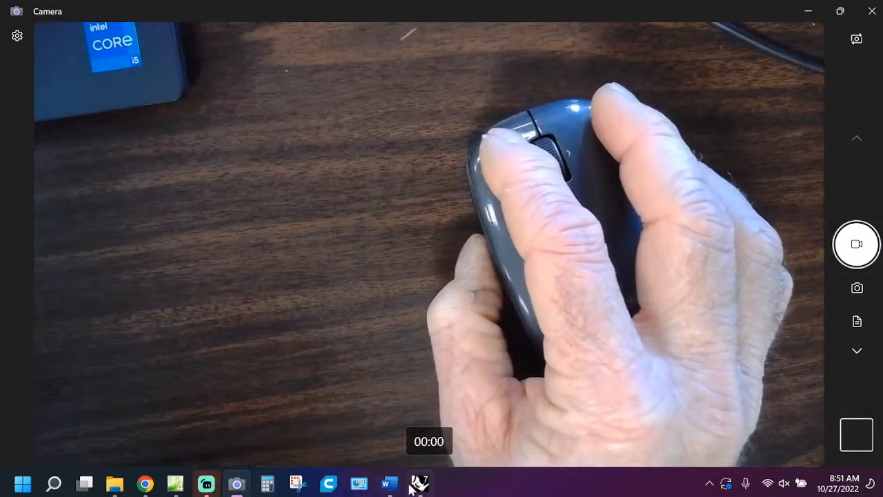
{"action": "left_click", "coordinate": [420, 482]}
Select the whole grouped 2-D drawing, and try to widen the display of its object properties
{"action": "scroll", "coordinate": [418, 260], "scroll_direction": "up", "scroll_amount": 3}
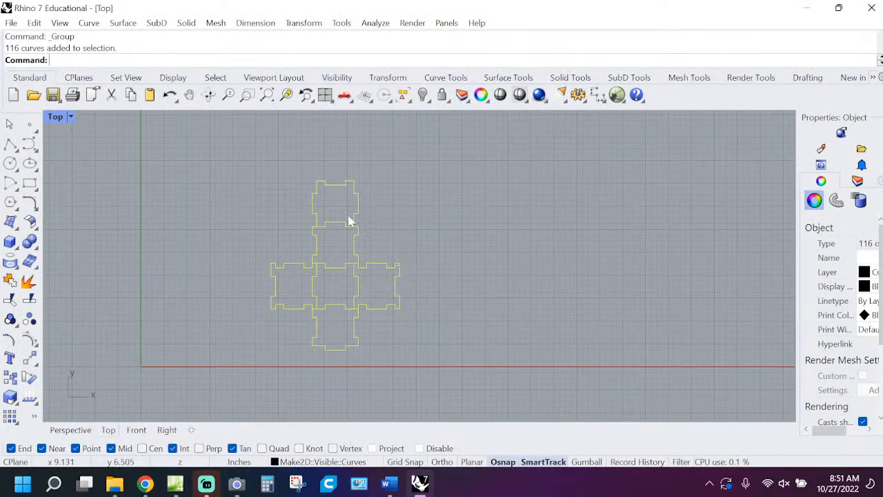
{"action": "left_click", "coordinate": [255, 164]}
{"action": "left_click_drag", "start_coordinate": [235, 153], "coordinate": [454, 371]}
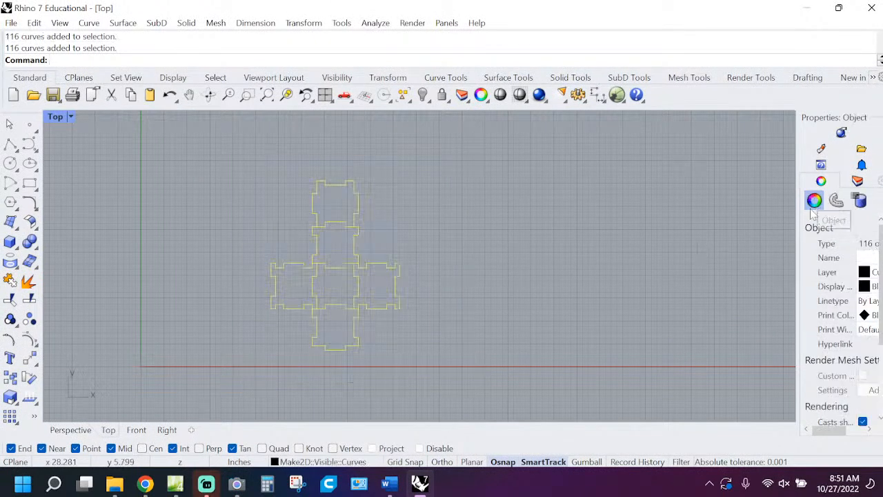
{"action": "left_click_drag", "start_coordinate": [798, 223], "coordinate": [731, 222]}
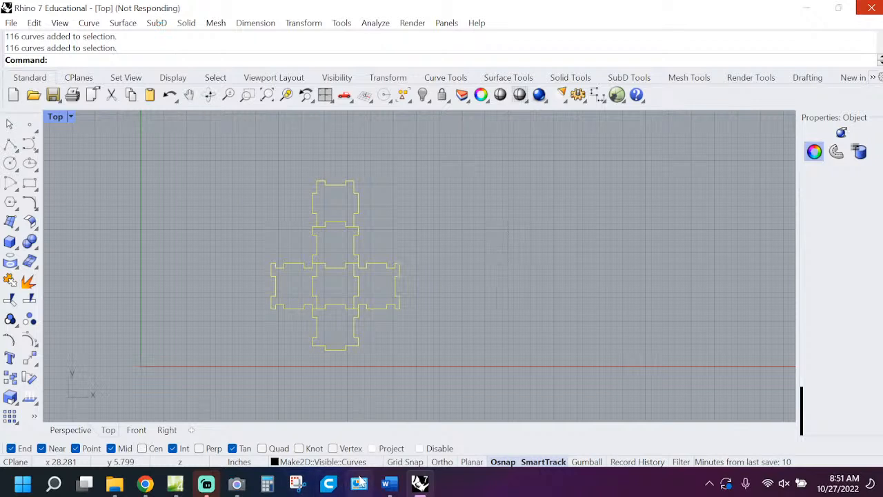
{"action": "left_click", "coordinate": [236, 483]}
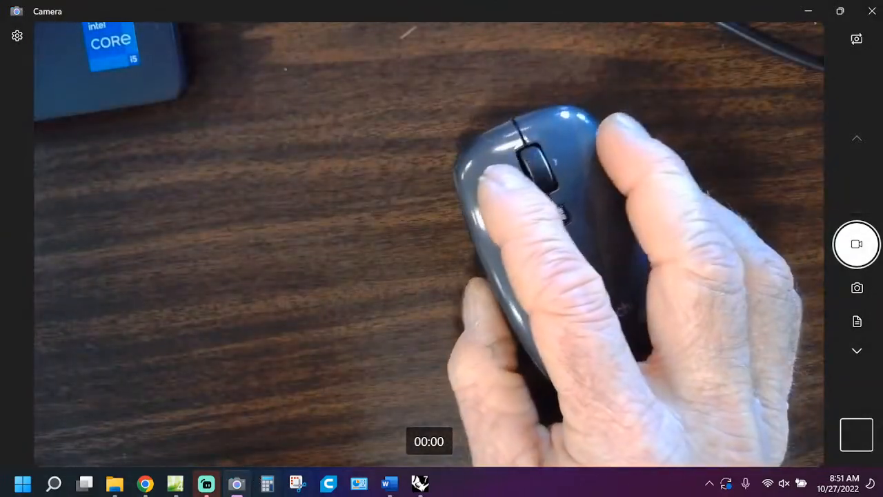
{"action": "left_click", "coordinate": [419, 483]}
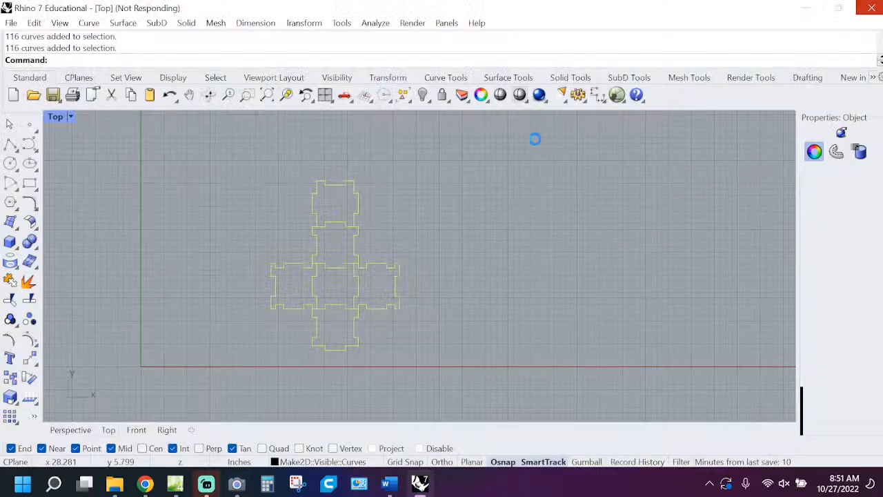